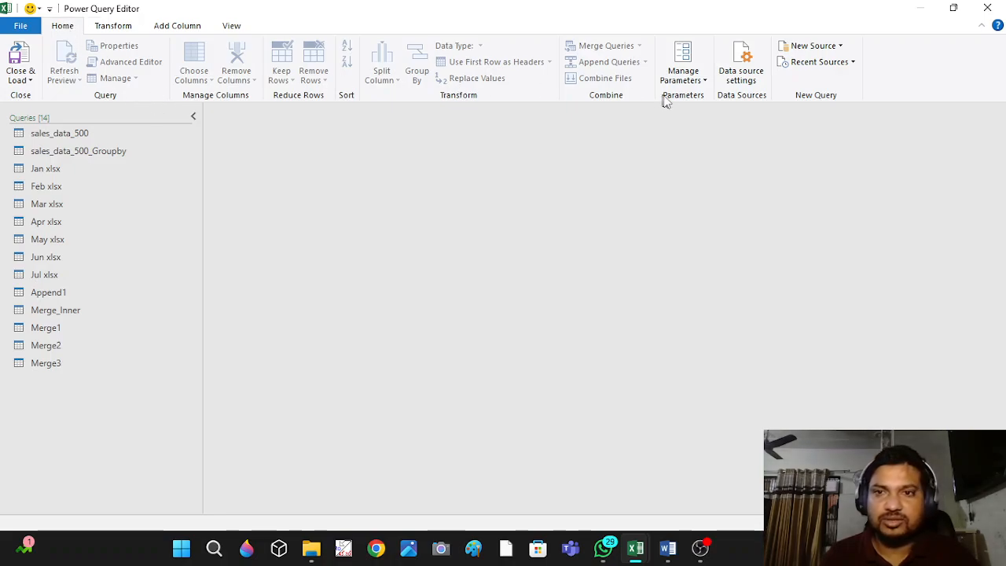
Create a new query parameter named P_Product.
left_click(702, 83)
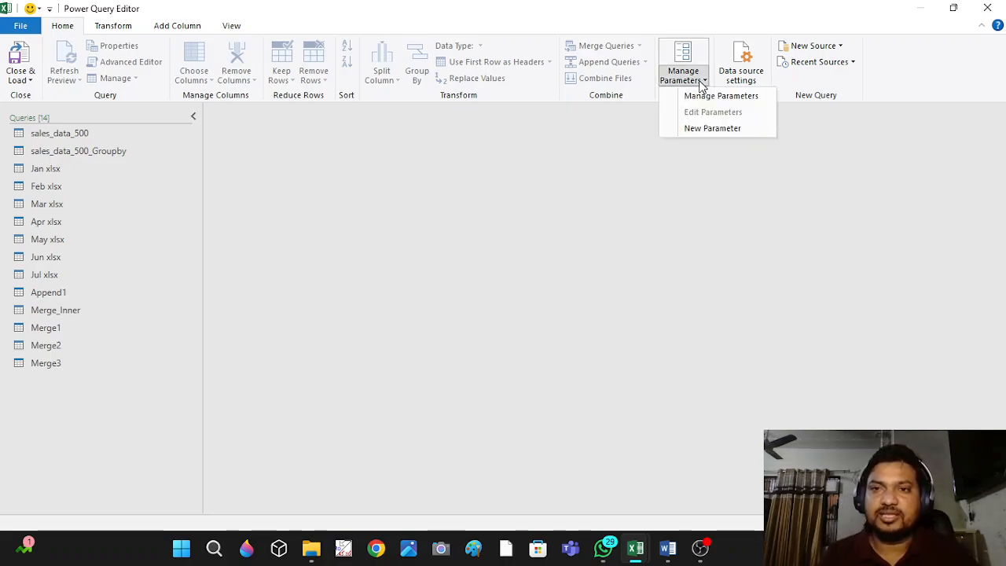
left_click(704, 132)
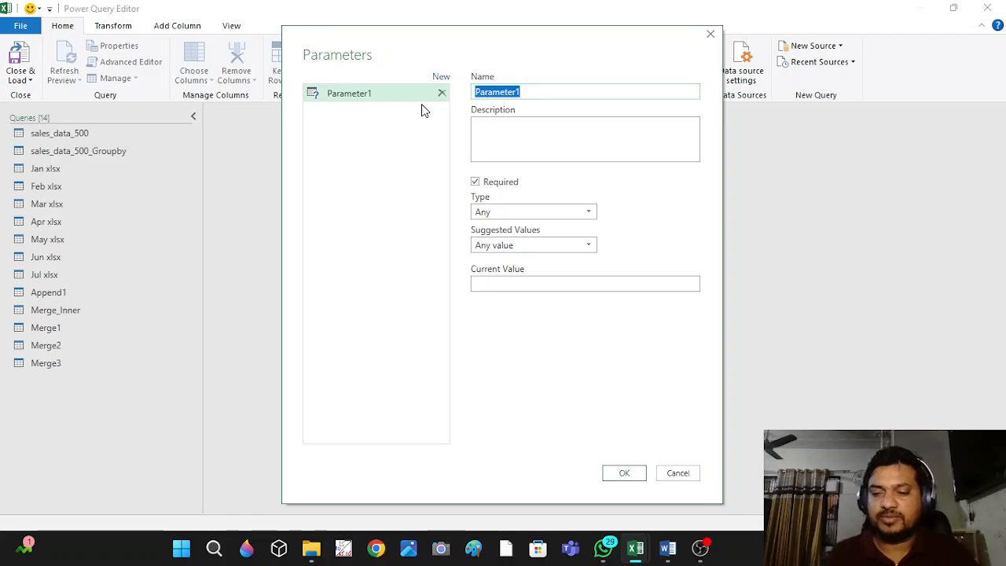
type("P_")
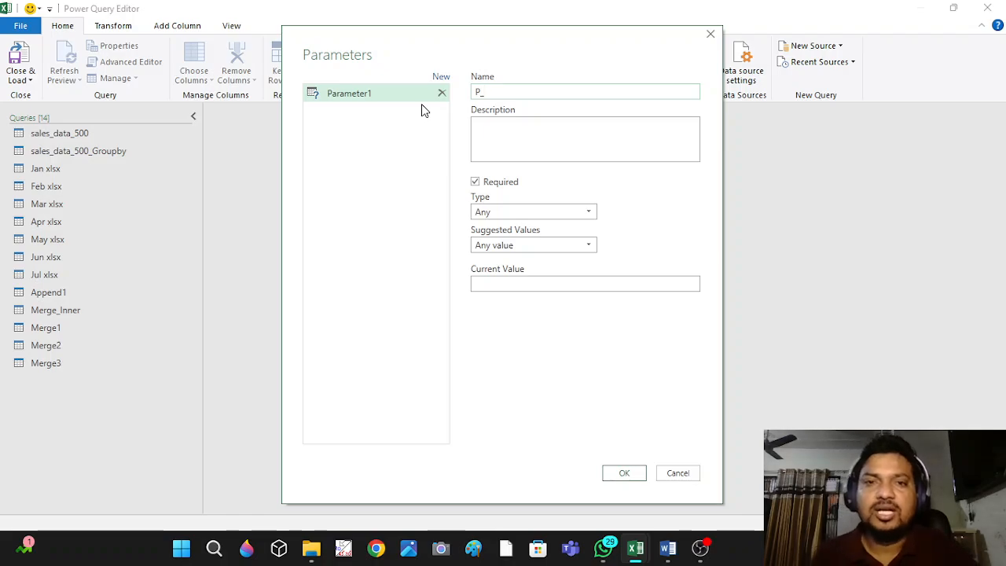
type("Product")
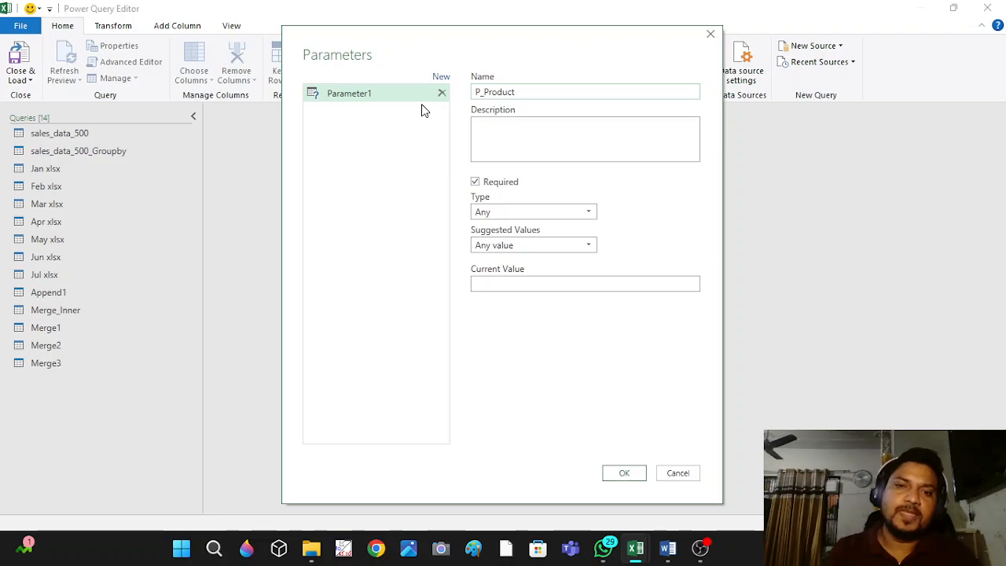
Switch the parameter's Required setting off and back on, and look over the Suggested Values choices.
left_click(546, 281)
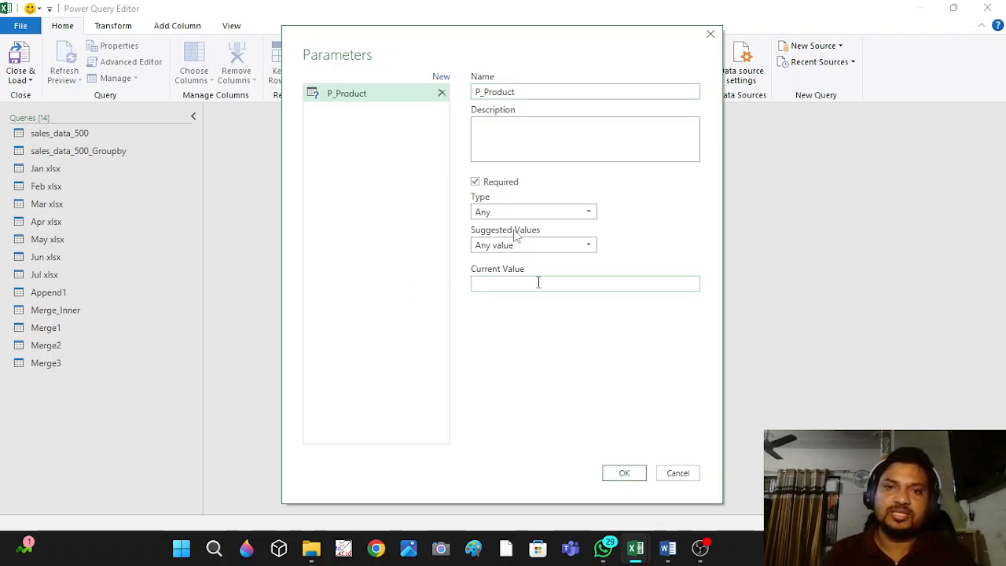
left_click(494, 147)
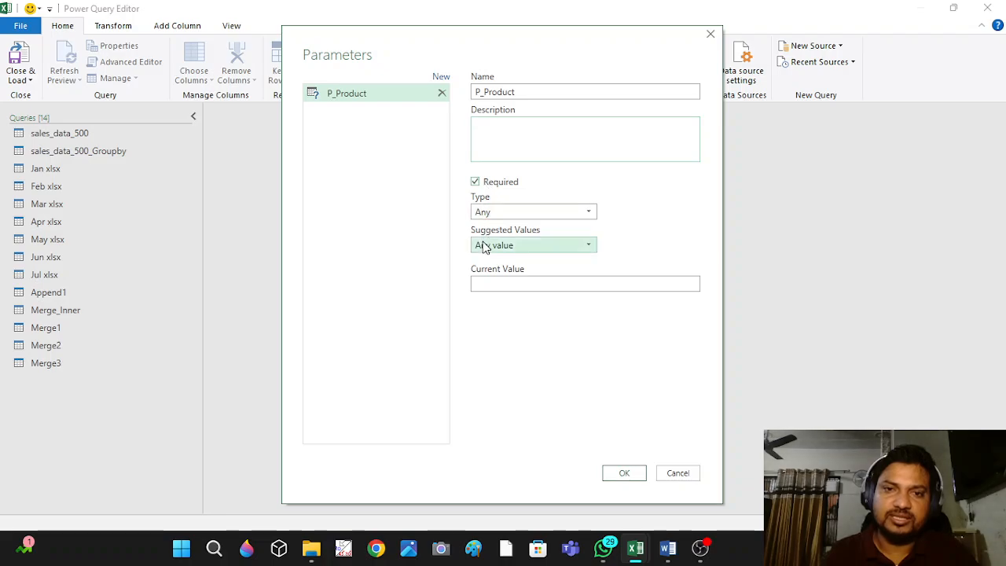
left_click(475, 183)
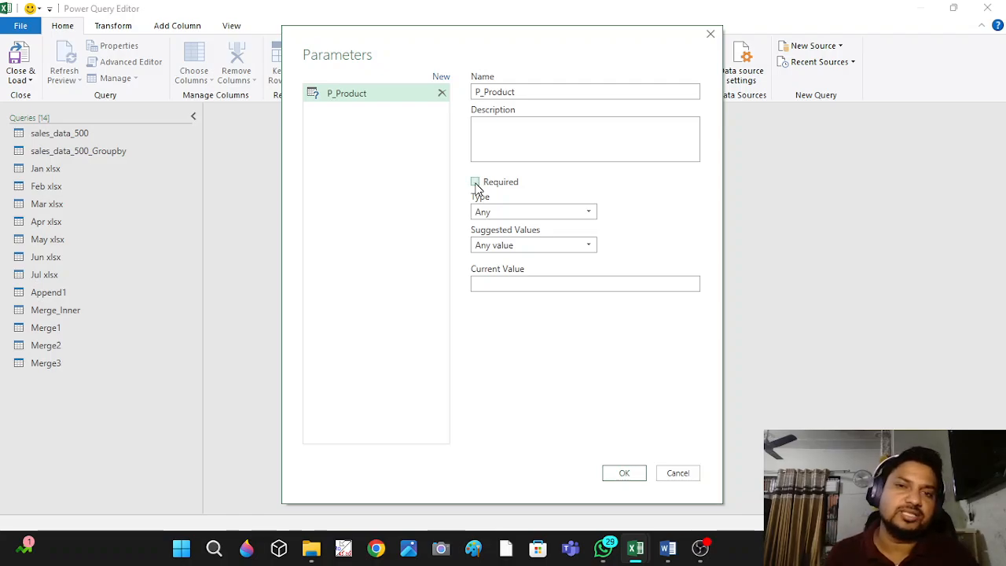
left_click(475, 182)
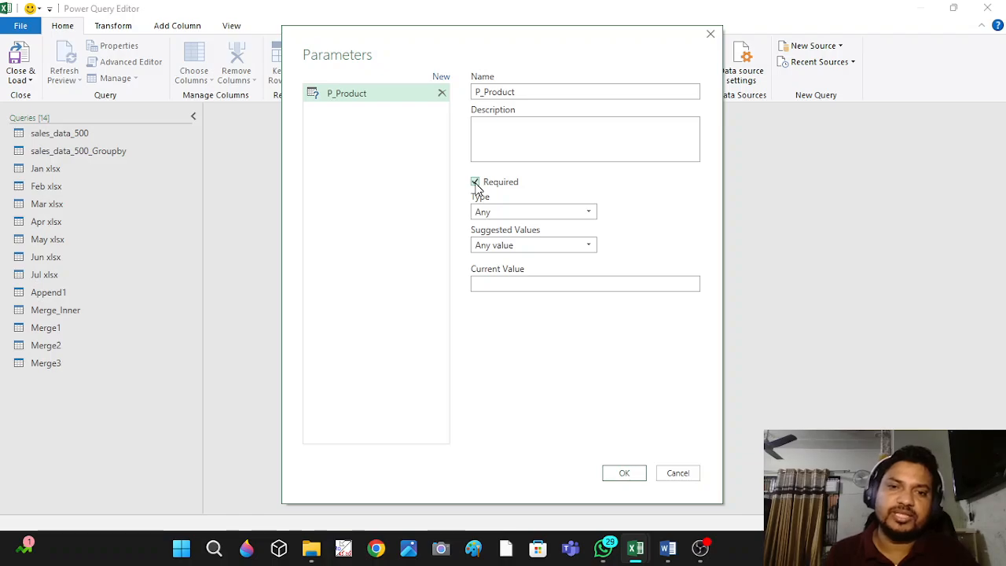
left_click(554, 244)
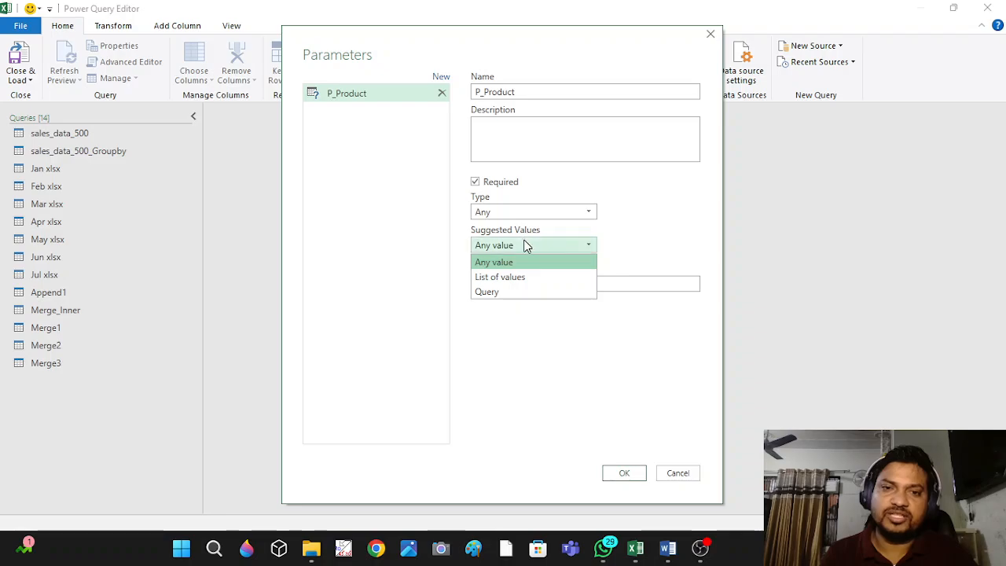
left_click(525, 244)
left_click(528, 284)
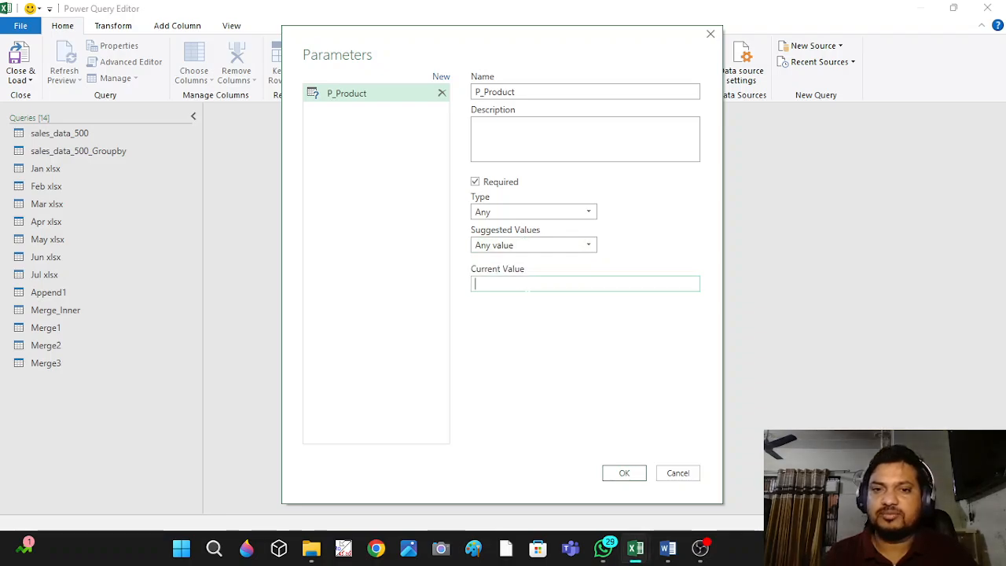
Try List of values and Query as the parameter's suggested values, look over the data types, and restore Any value.
left_click(573, 248)
left_click(530, 276)
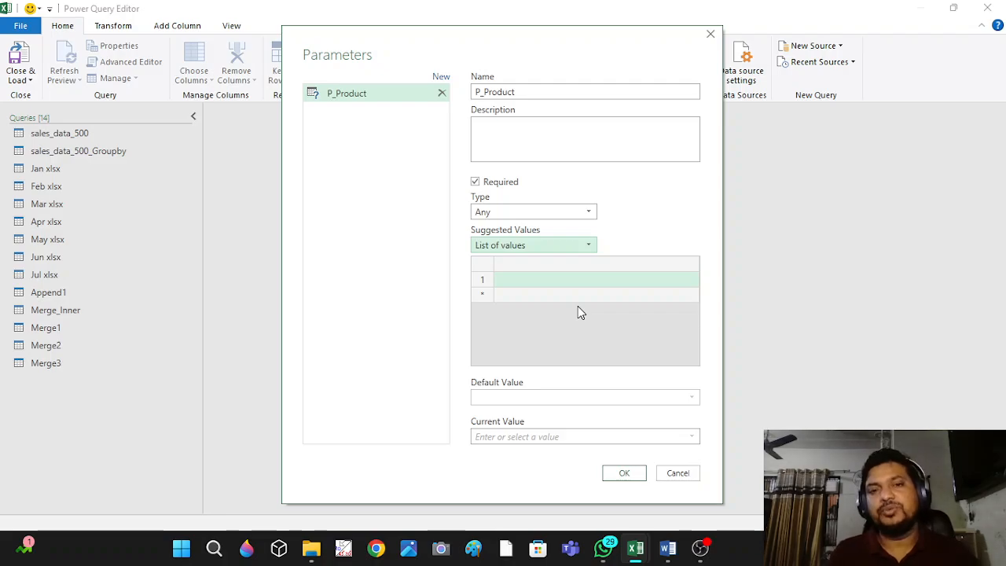
left_click(587, 244)
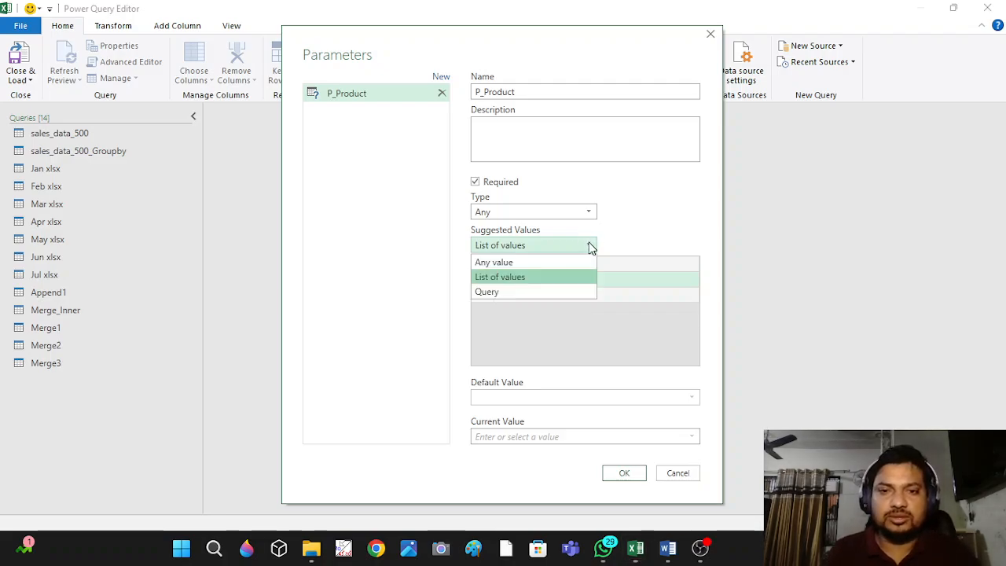
left_click(520, 293)
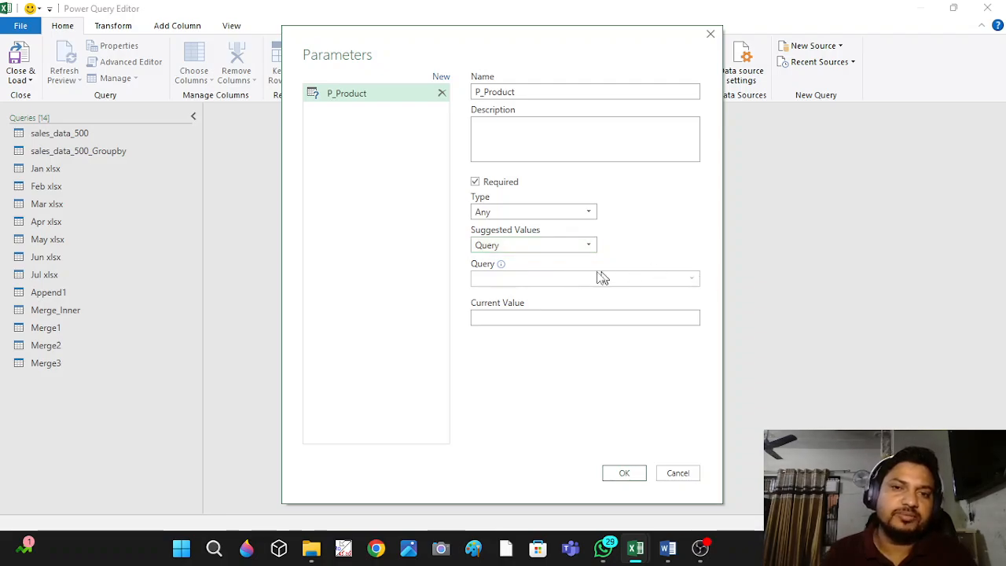
left_click(589, 213)
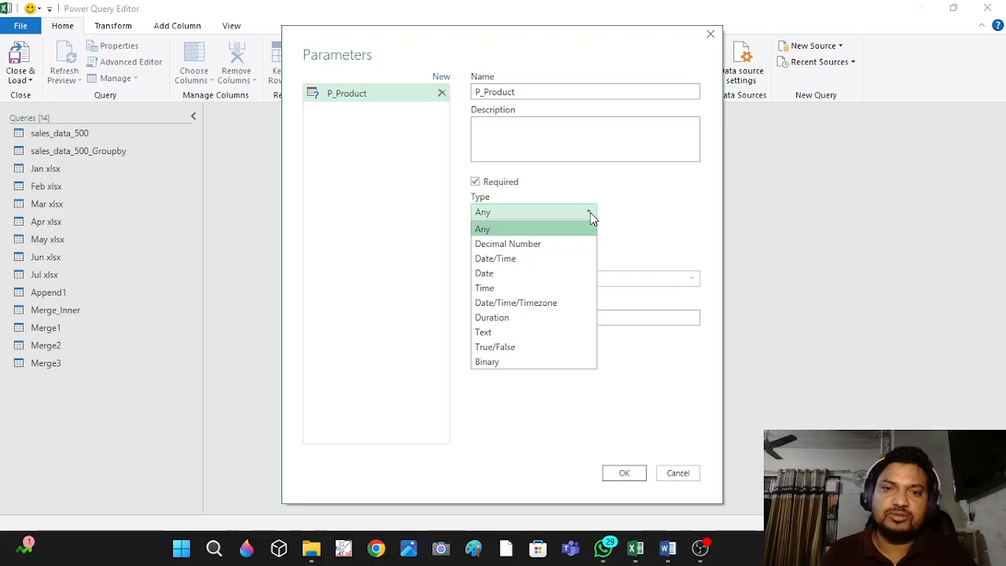
left_click(653, 220)
left_click(582, 249)
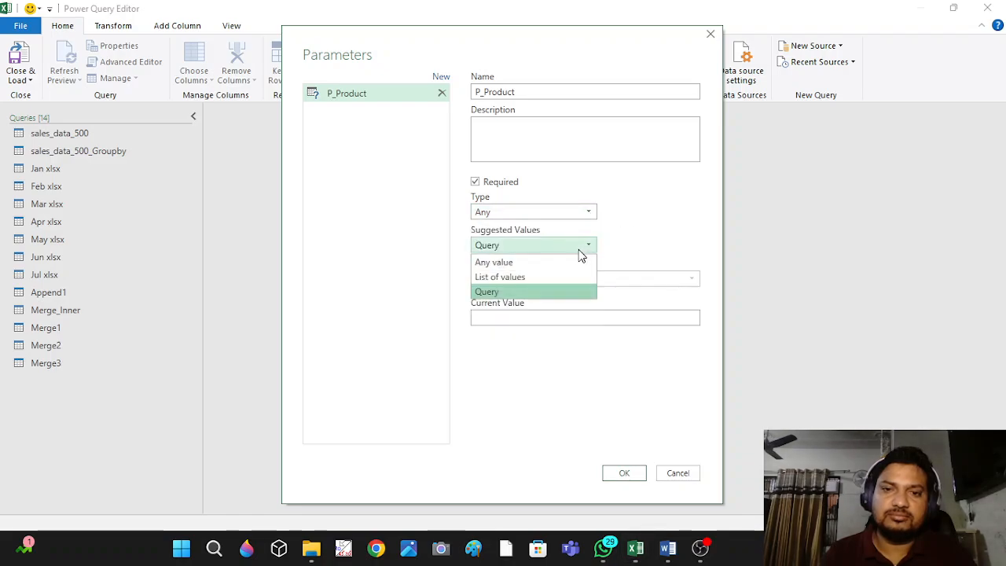
left_click(527, 261)
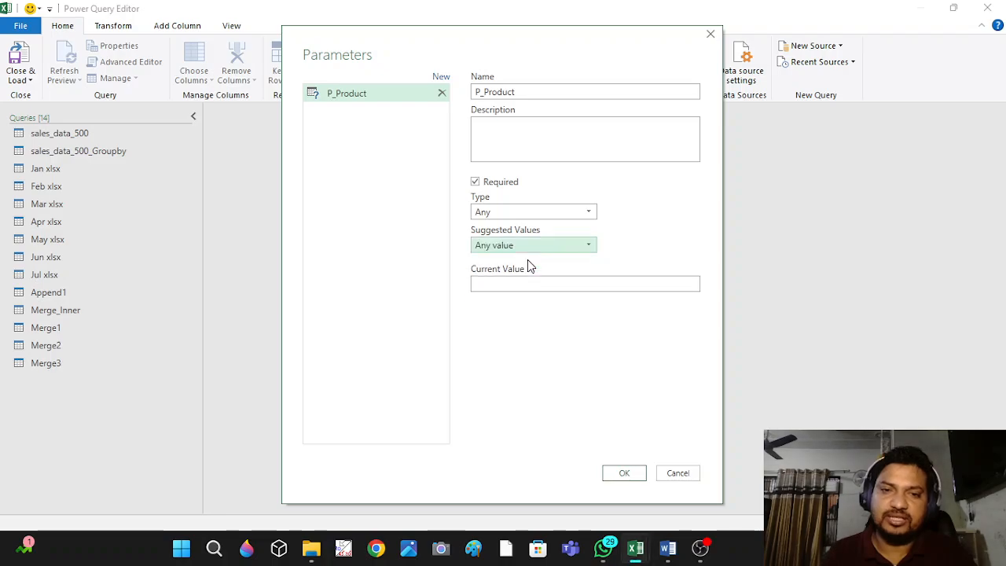
Set the P_Product parameter's current value to Laptop, keeping type Any, and save the parameter.
left_click(591, 219)
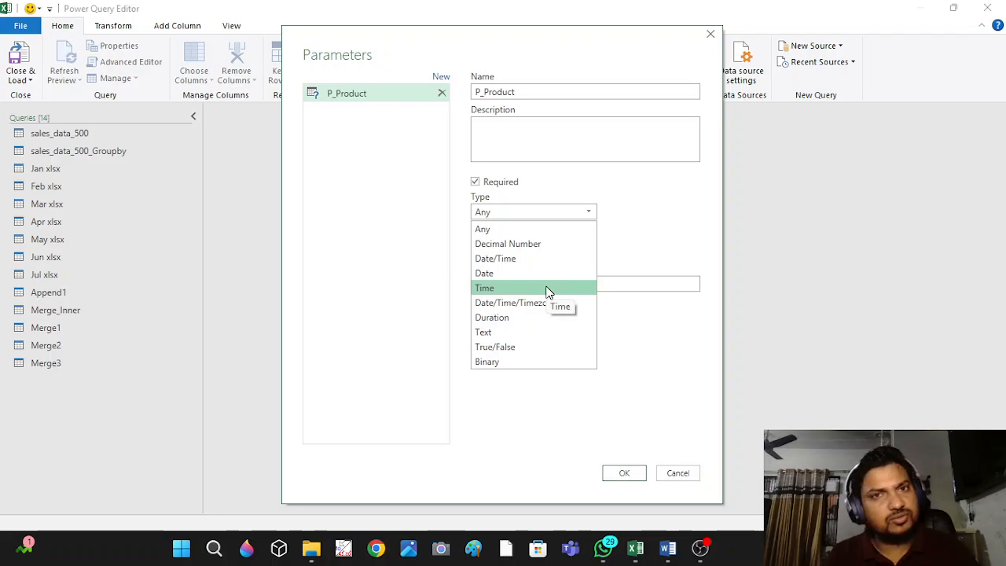
left_click(669, 363)
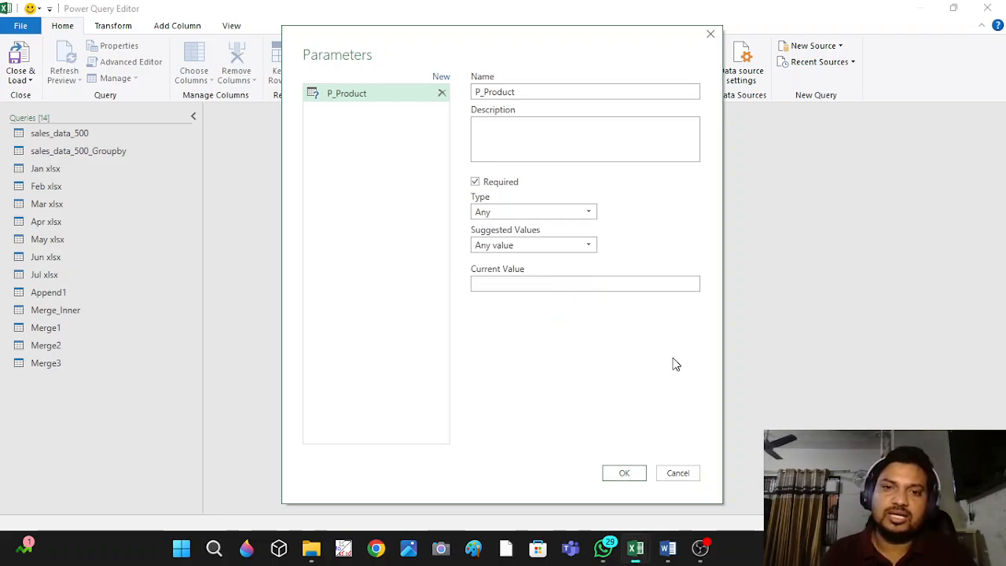
left_click(523, 284)
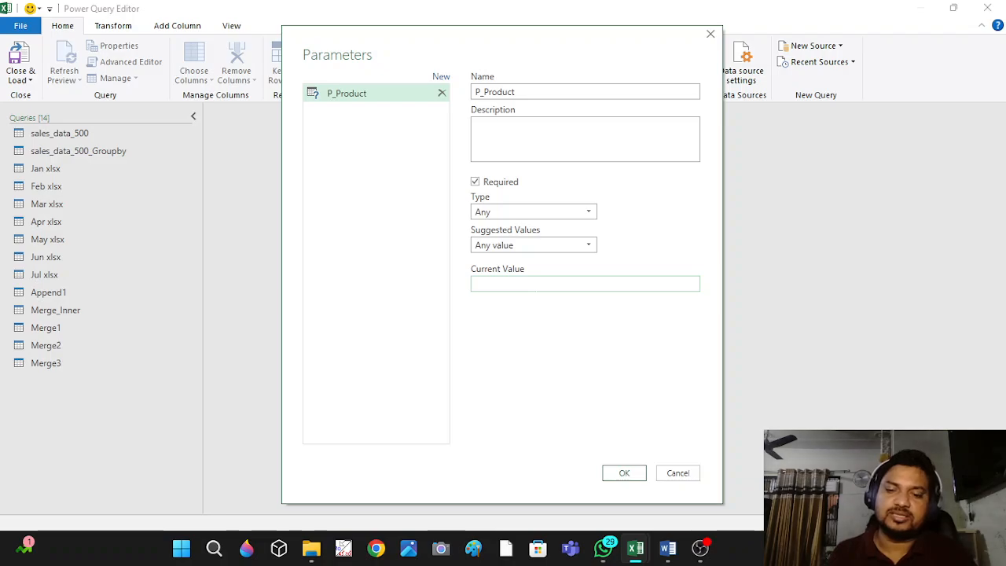
type("Lap")
key("BackSpace")
key("BackSpace")
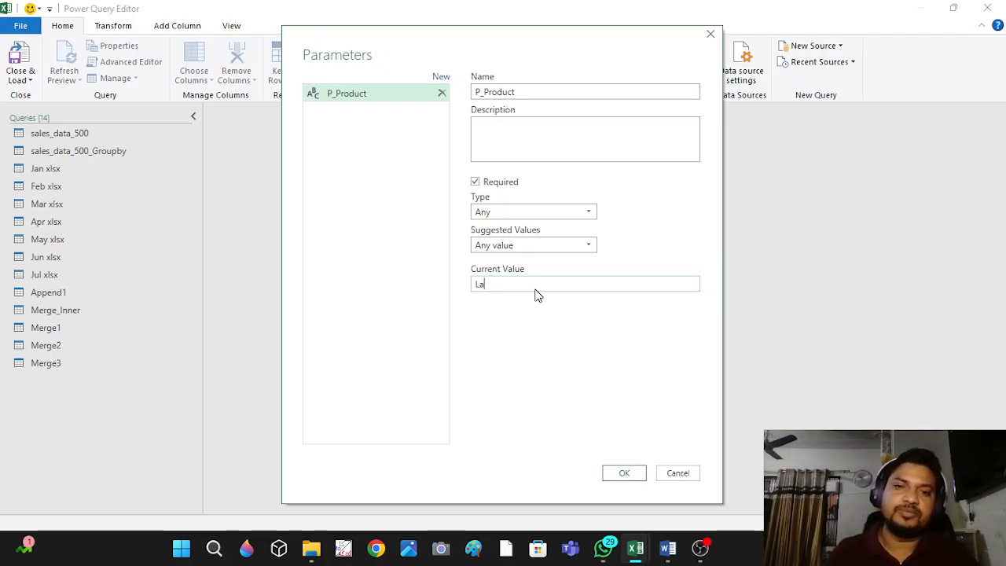
type("ptop")
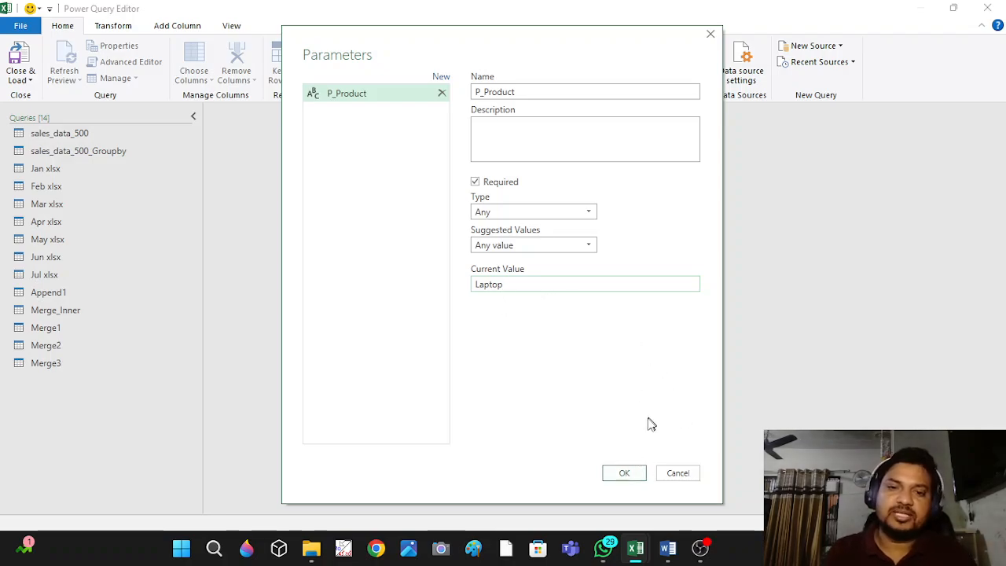
left_click(632, 479)
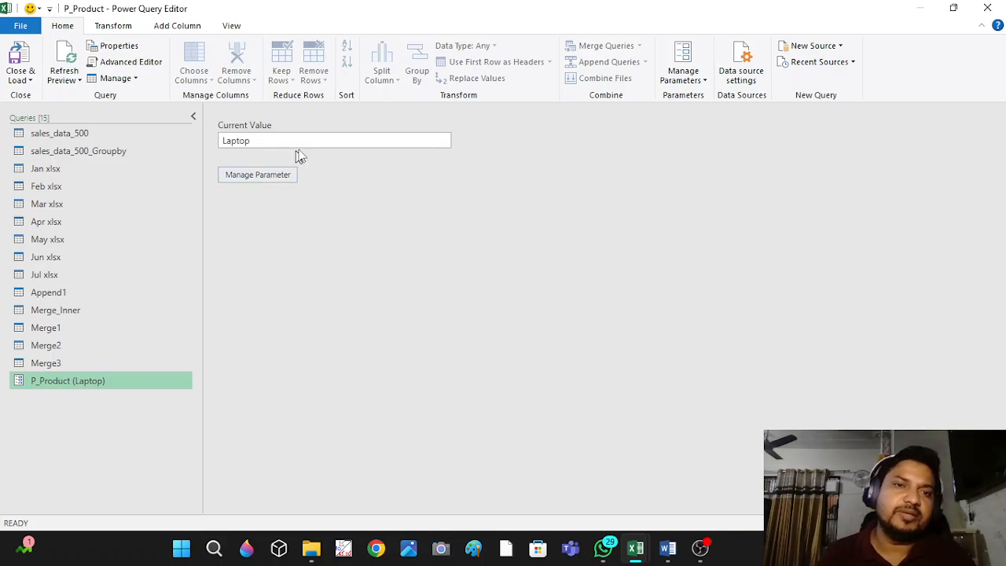
left_click_drag(217, 140, 253, 141)
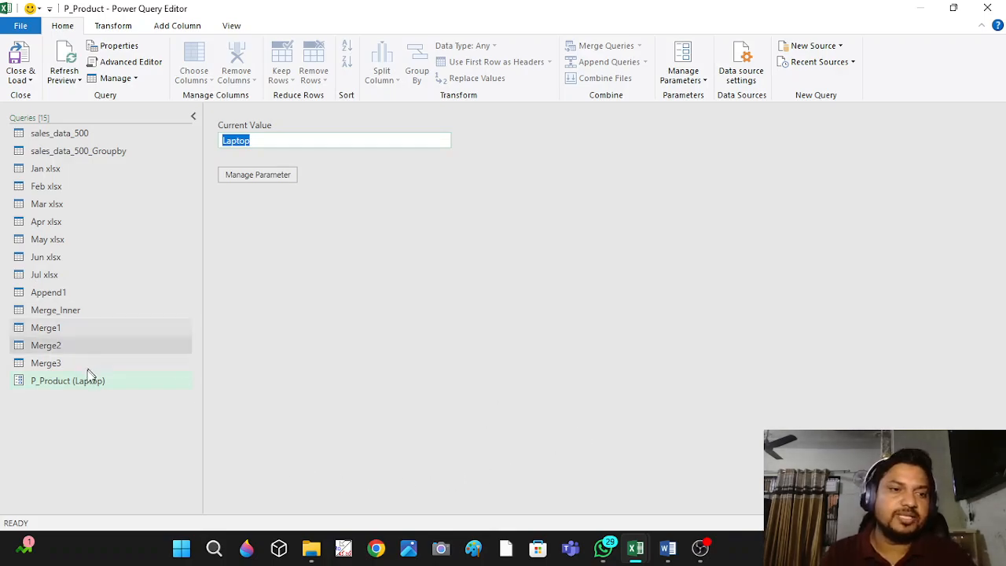
left_click(75, 388)
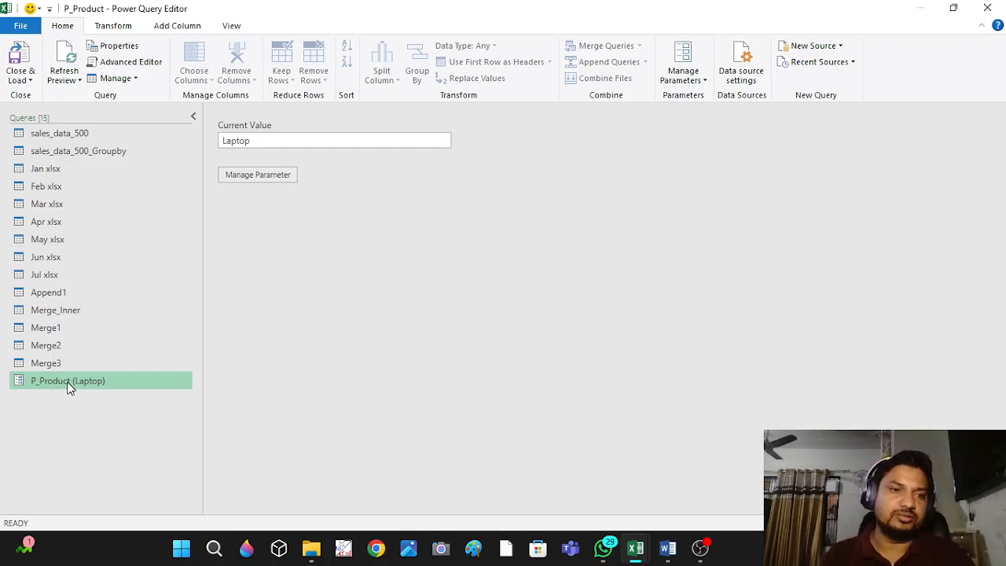
Filter the Product column of the Merge_Inner query to show only Laptop rows.
double_click(57, 310)
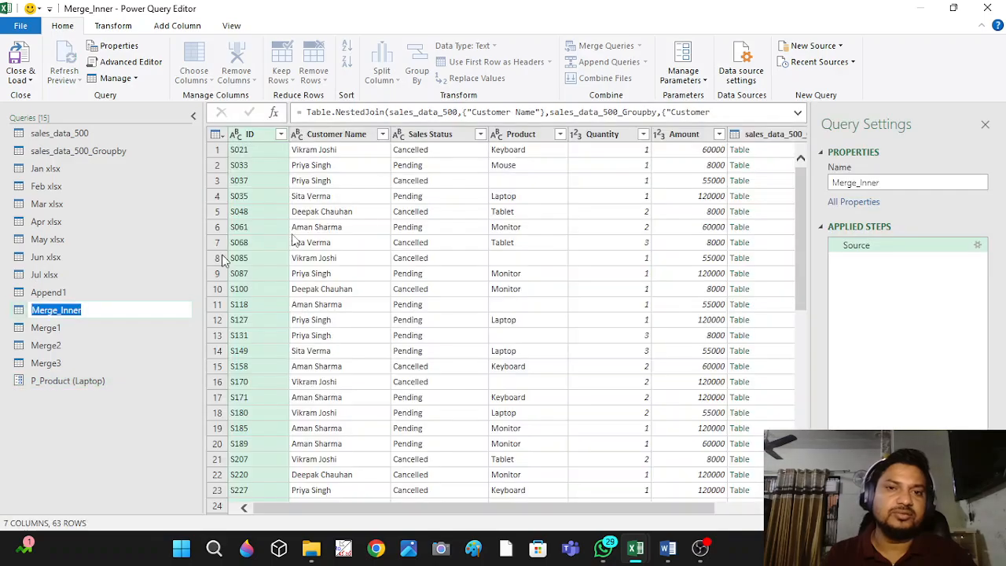
left_click(562, 132)
left_click(559, 134)
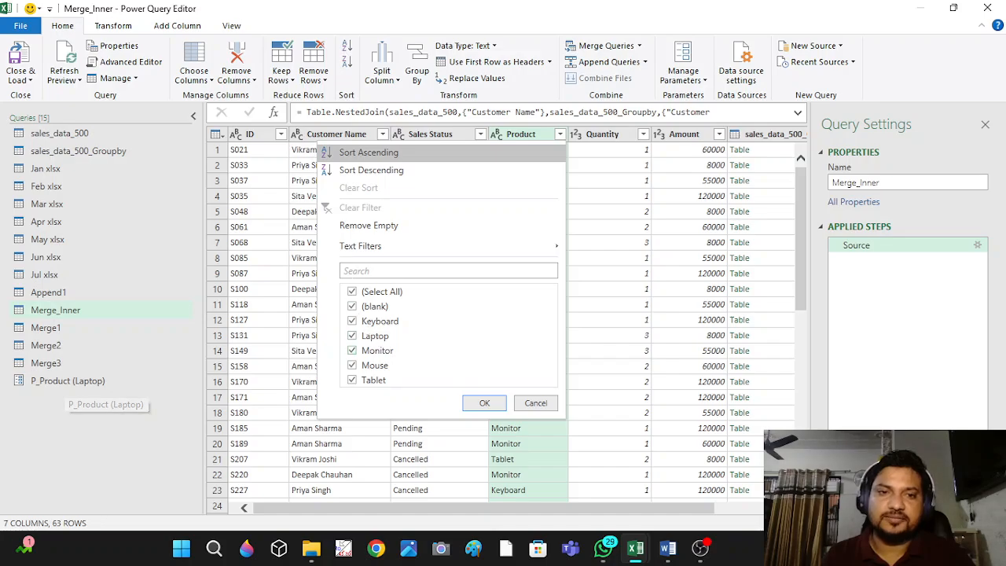
left_click(351, 291)
left_click(352, 336)
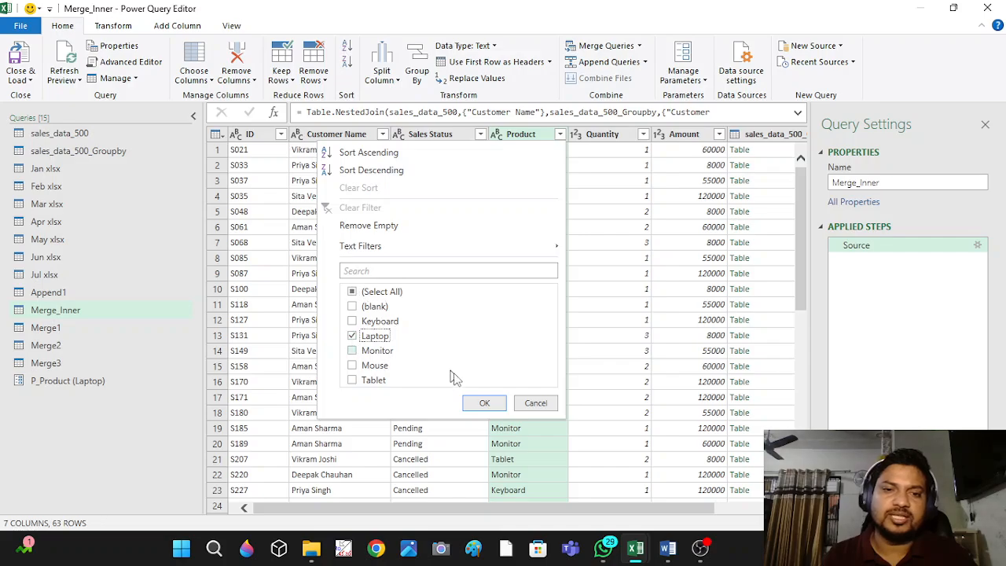
left_click(484, 403)
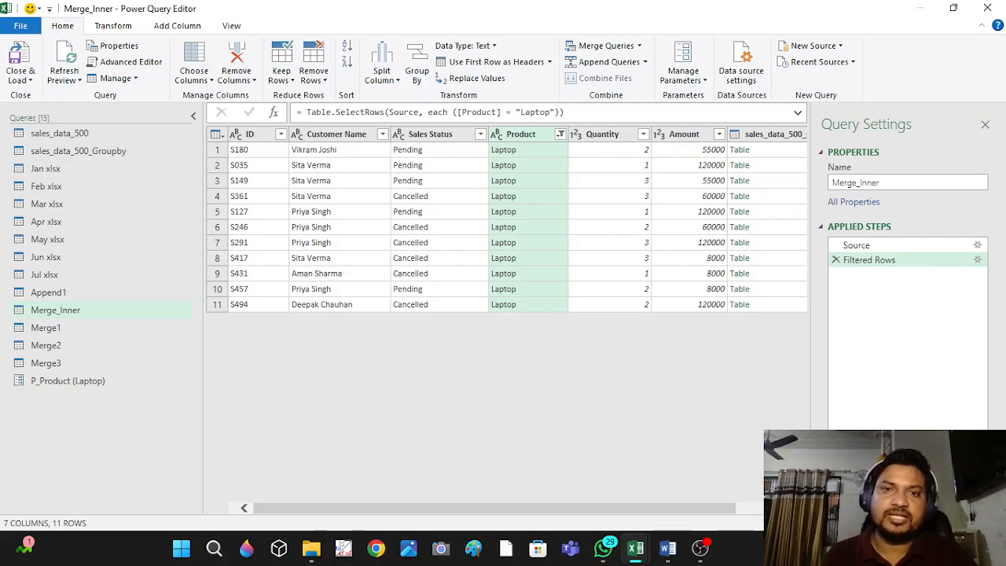
Replace the hard-coded "Laptop" text in the Filtered Rows formula with the parameter name P_Product.
left_click(554, 111)
key("BackSpace")
key("BackSpace")
key("BackSpace")
key("BackSpace")
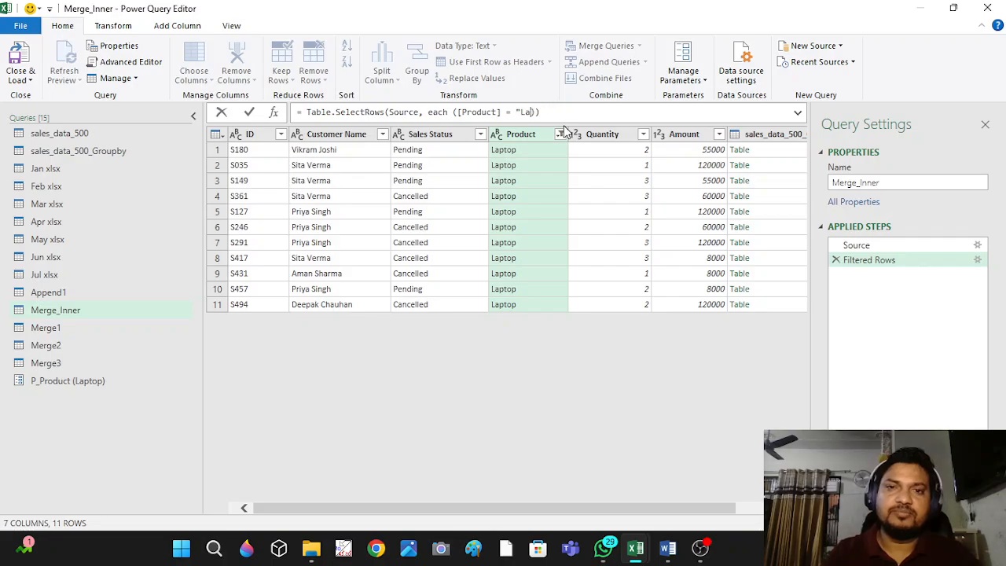
key("BackSpace")
key("BackSpace")
key("BackSpace")
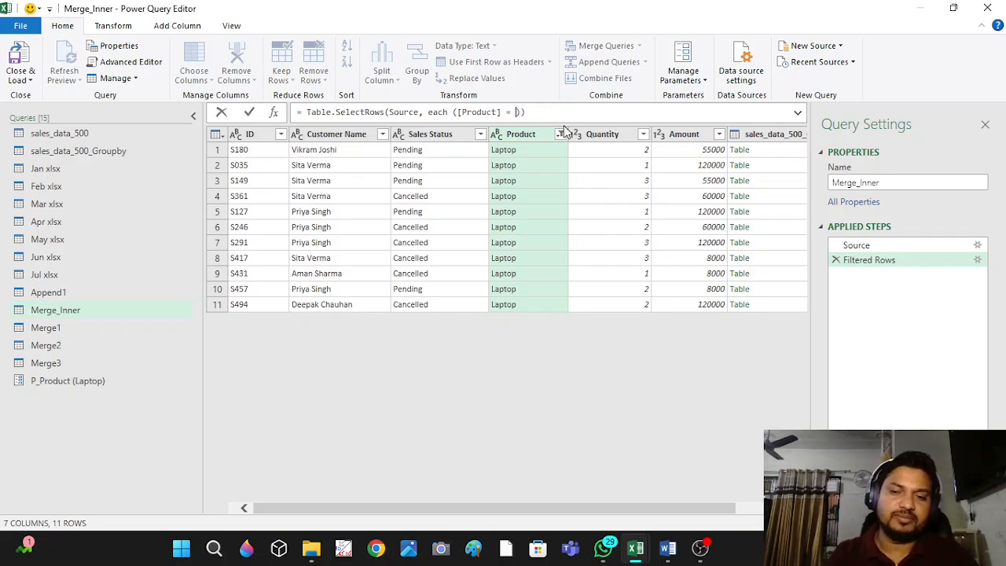
type("P_")
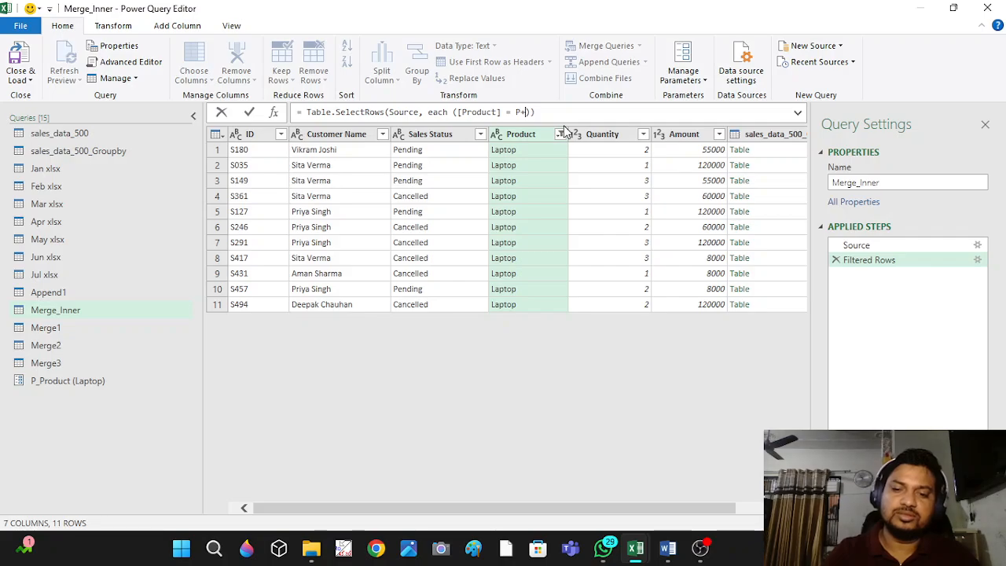
type("Product")
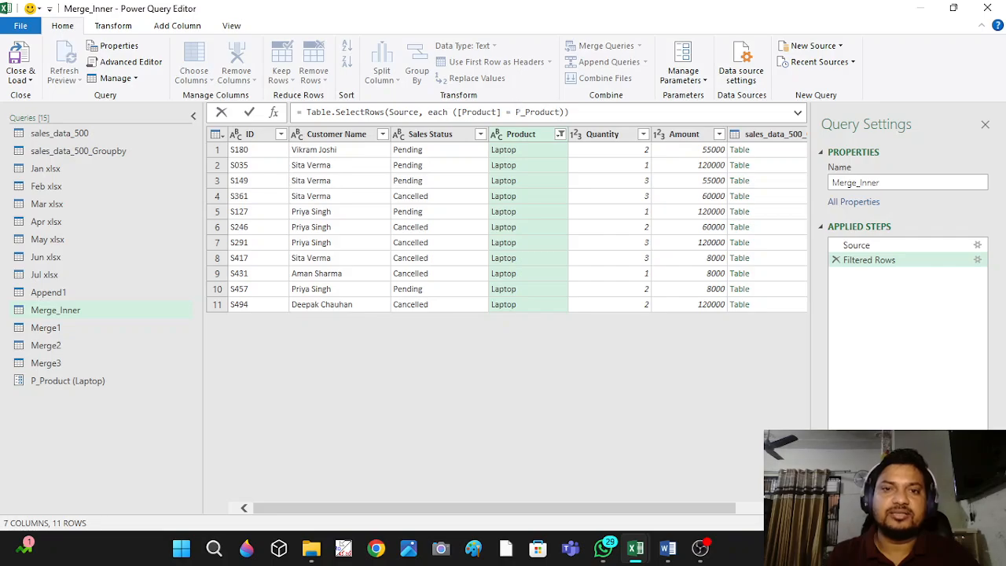
Try putting double quotation marks around P_Product in the Filtered Rows formula, and remove them again.
double_click(520, 112)
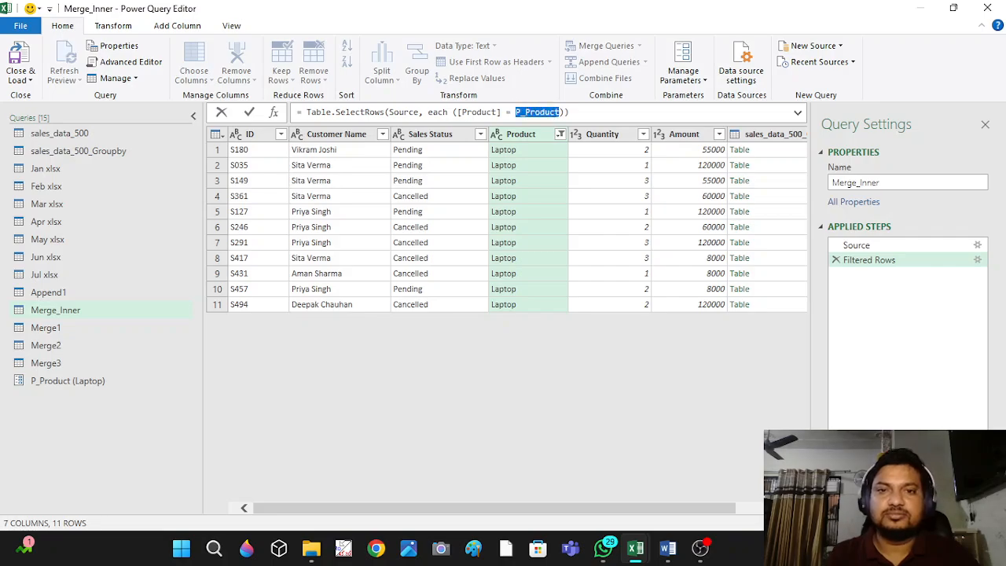
left_click(518, 117)
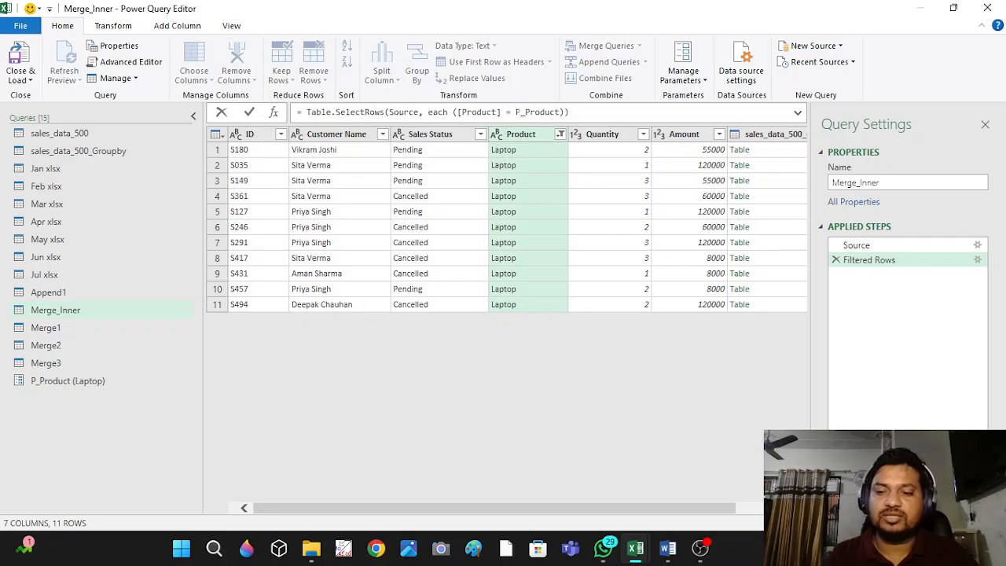
type("\"")
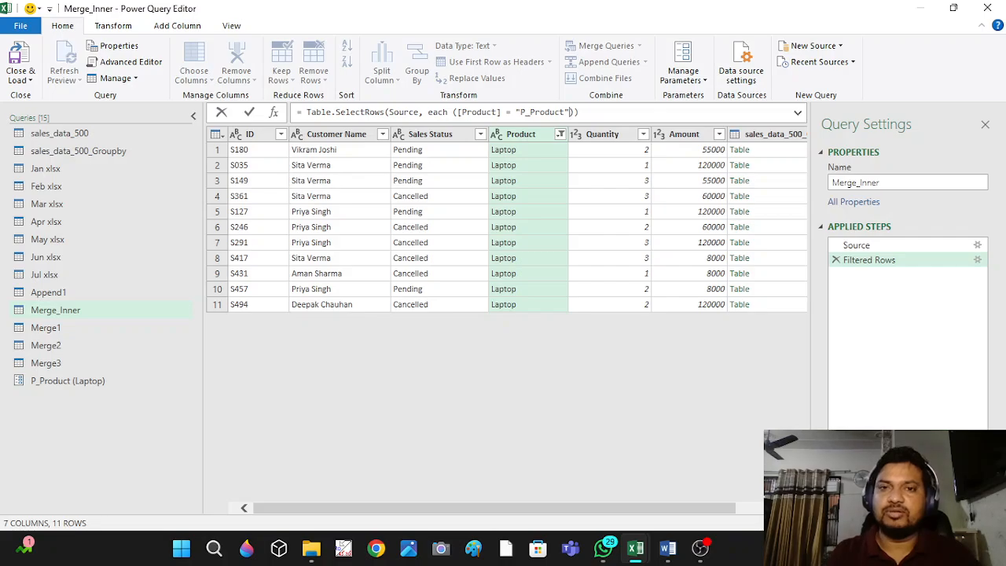
key("BackSpace")
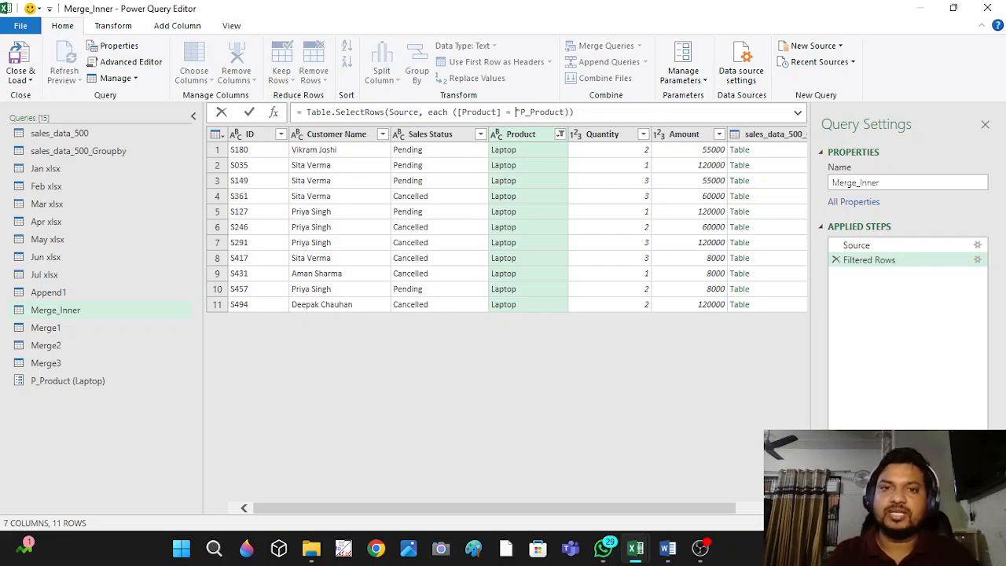
key("BackSpace")
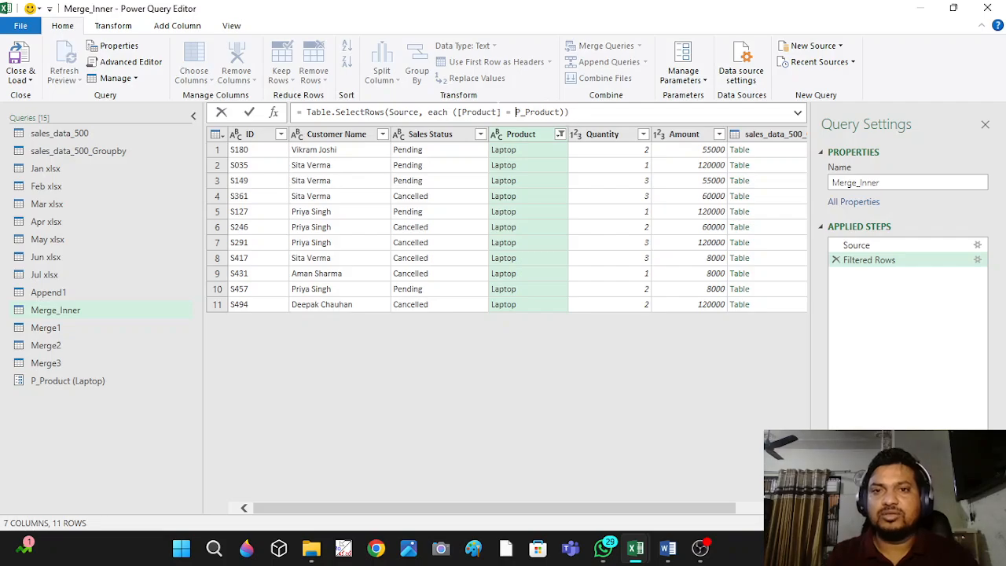
Commit the Filtered Rows formula with the unquoted P_Product parameter and check the values listed in the Product column's filter.
left_click_drag(515, 111, 559, 112)
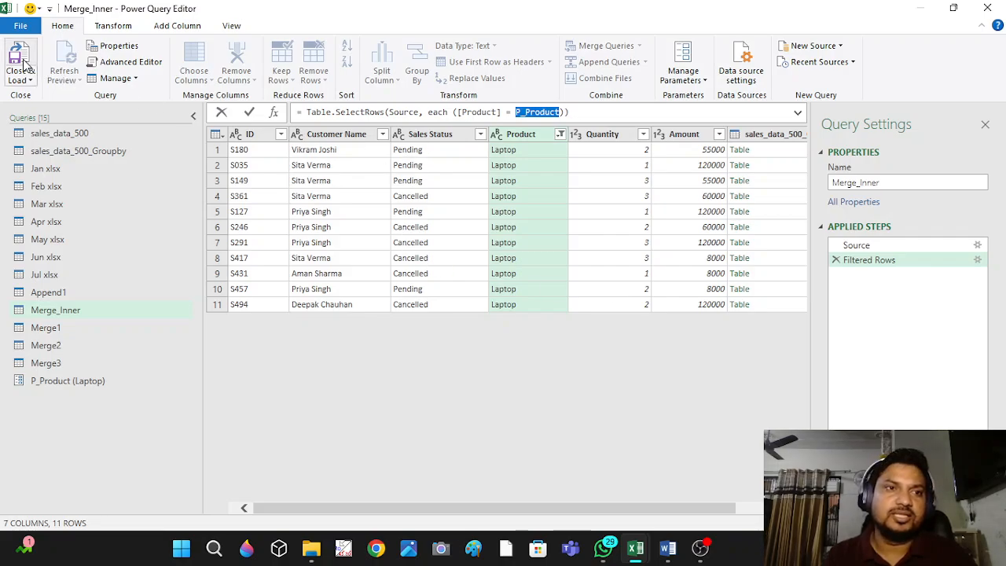
left_click(250, 115)
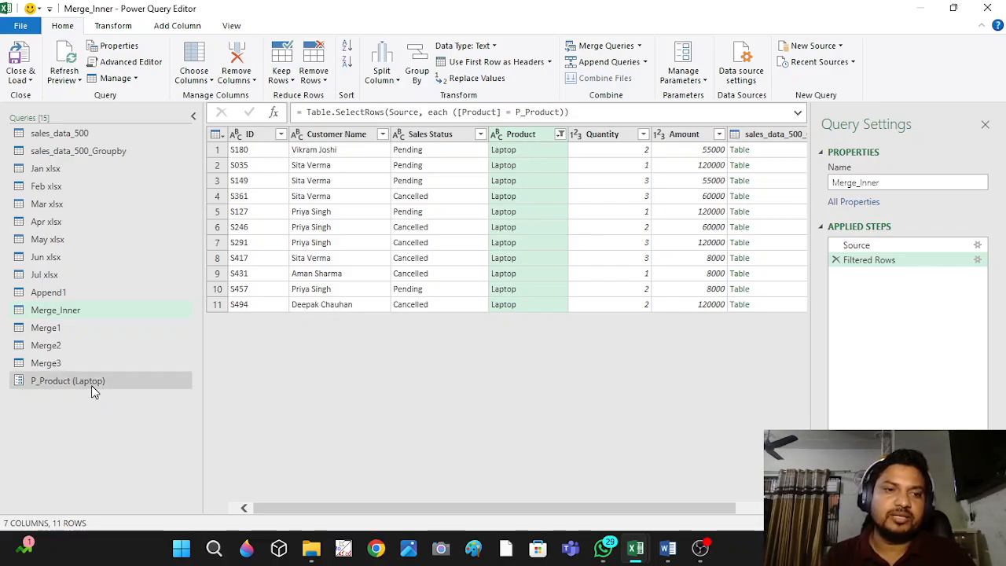
left_click(559, 135)
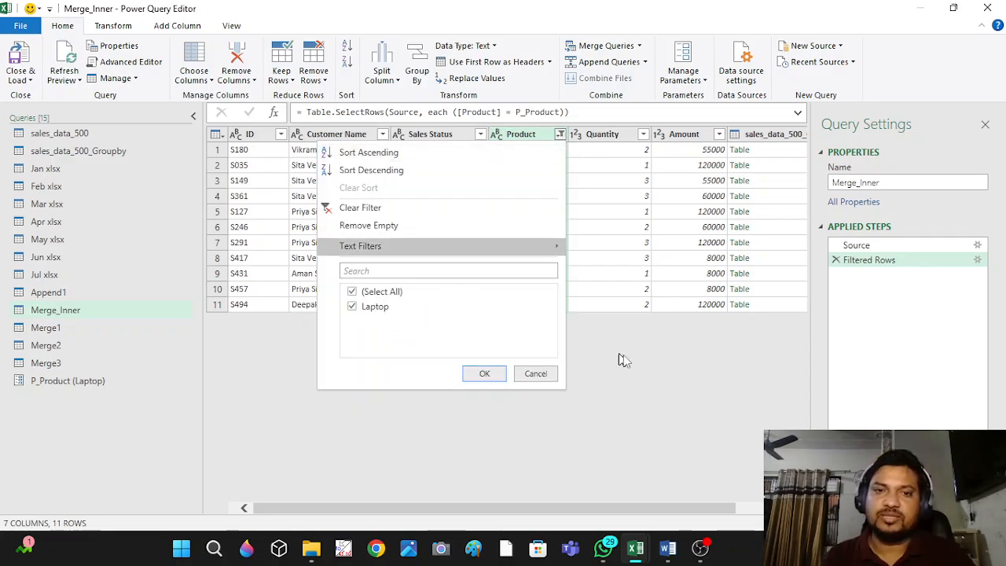
left_click(665, 370)
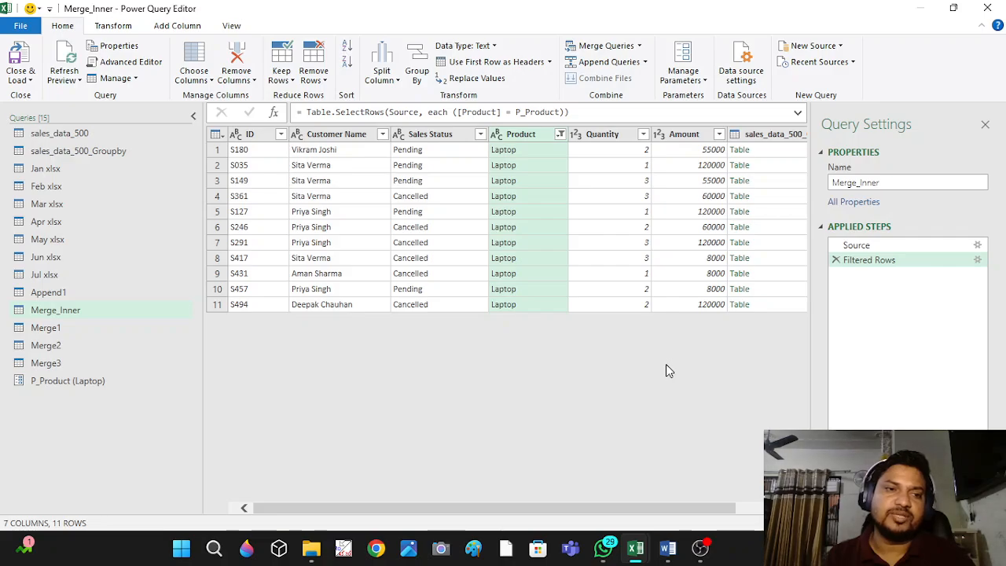
Set the P_Product parameter's current value to Tablet and check the filtered rows of the Merge_Inner query.
double_click(85, 383)
left_click(254, 147)
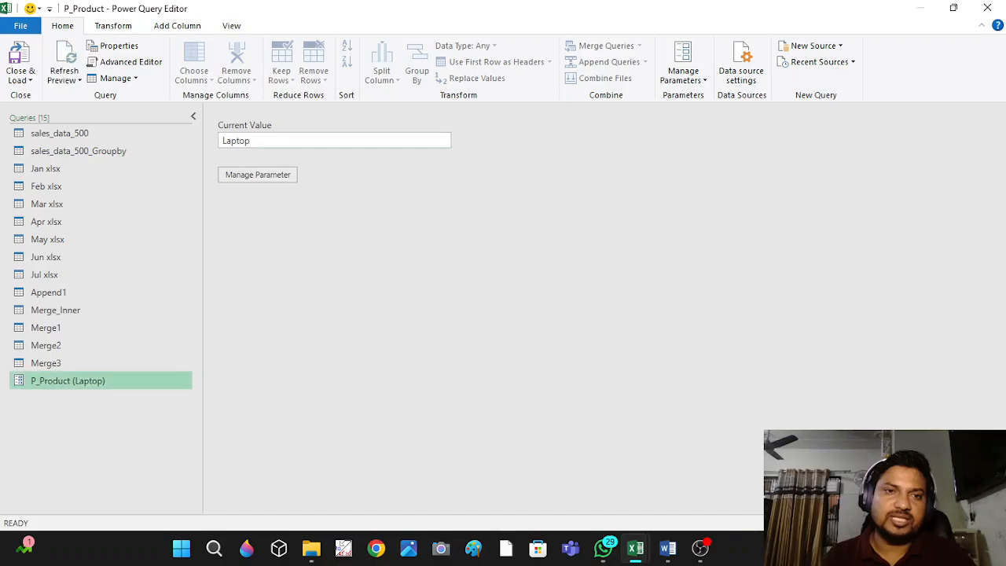
double_click(257, 146)
type("Tablet")
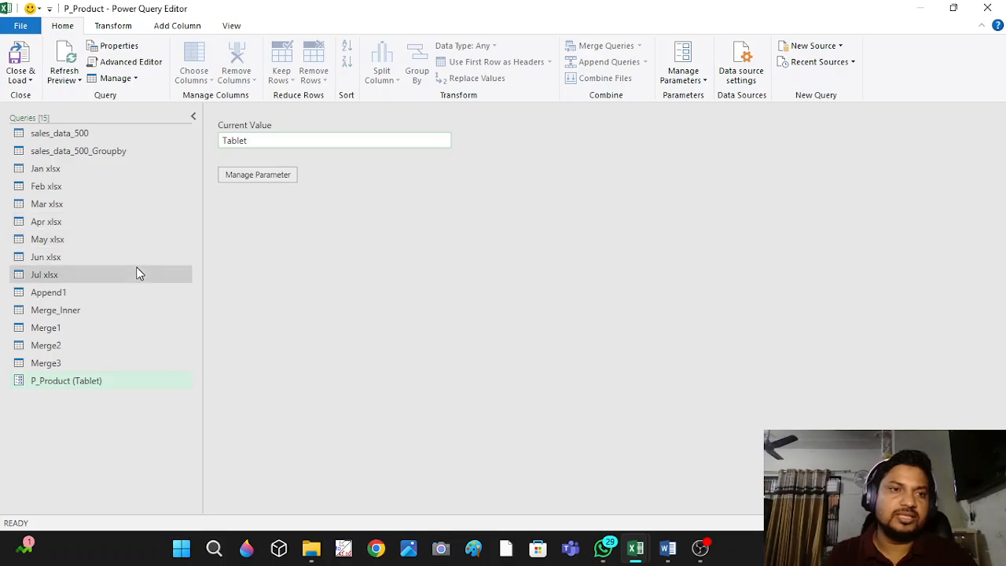
double_click(79, 308)
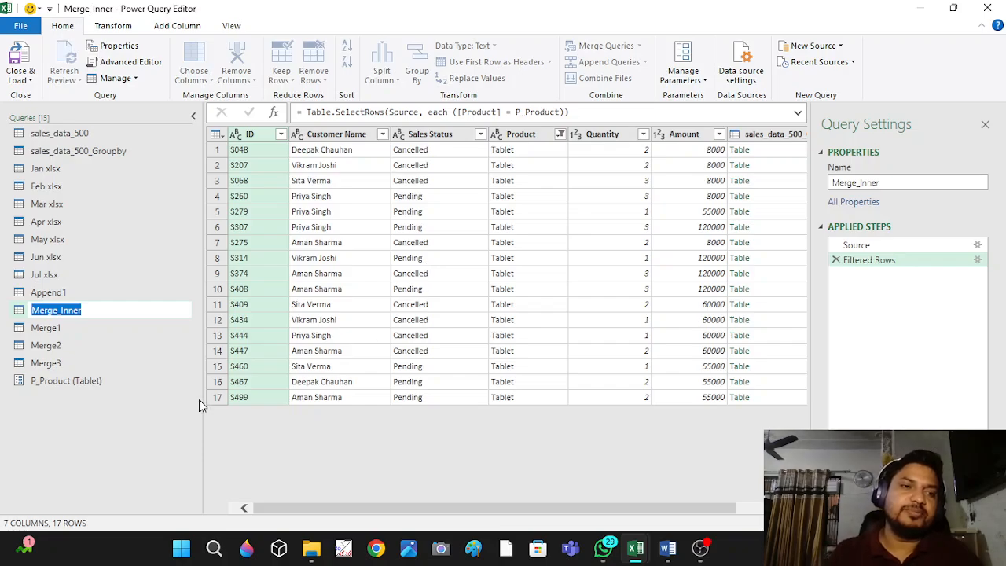
double_click(31, 382)
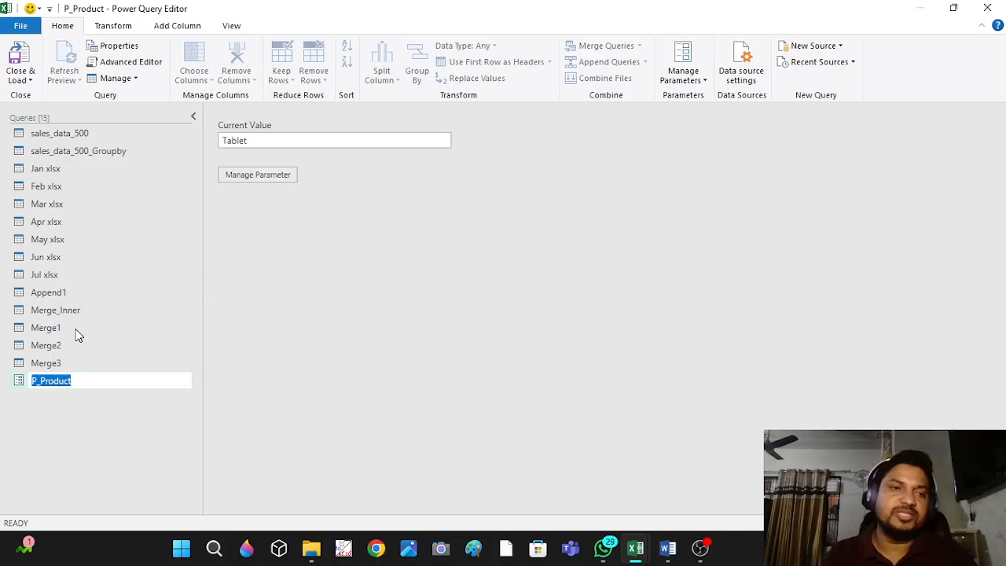
double_click(61, 308)
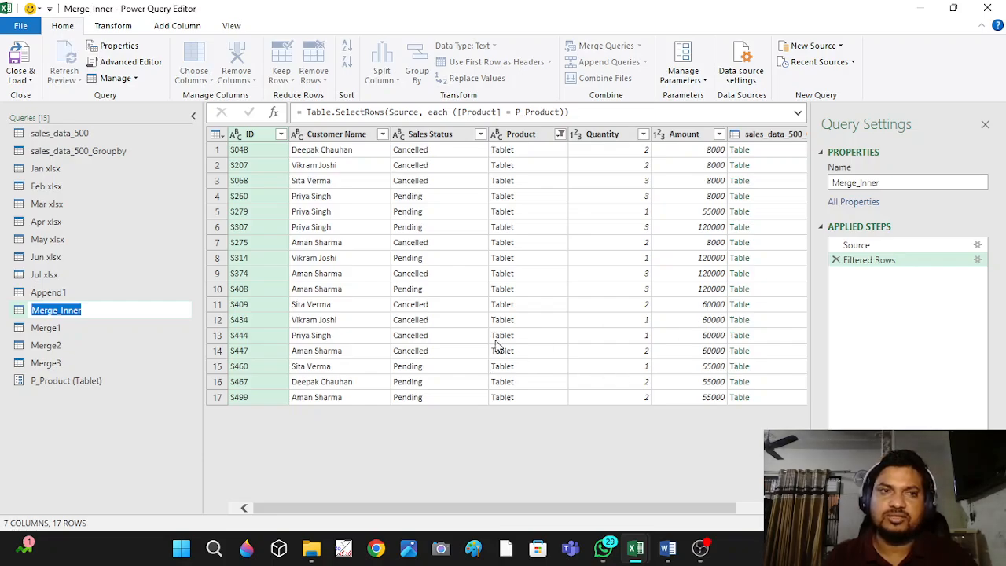
Close and load the queries to the workbook, and check the Product column of the Merge_Inner table on Sheet3.
left_click(17, 74)
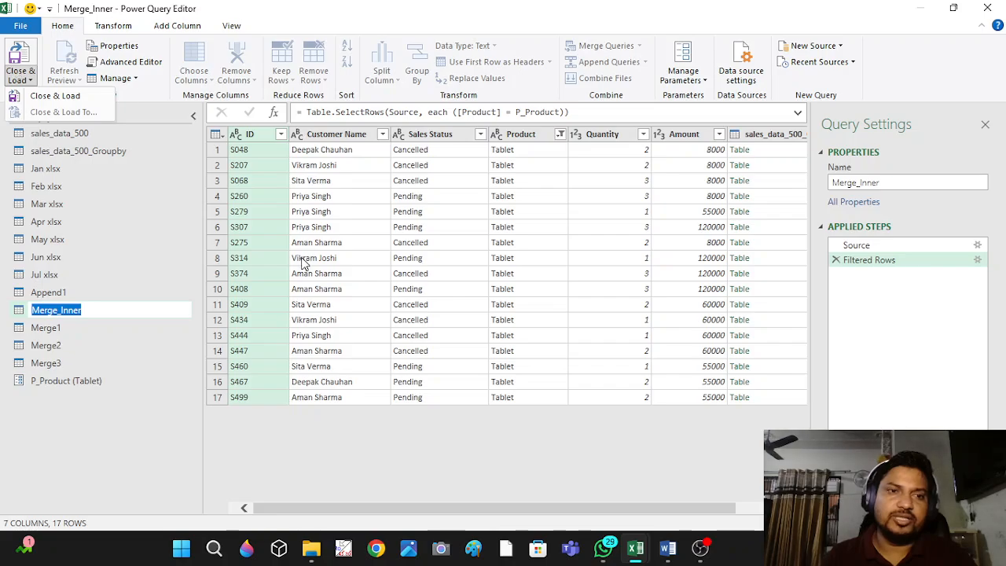
left_click(21, 62)
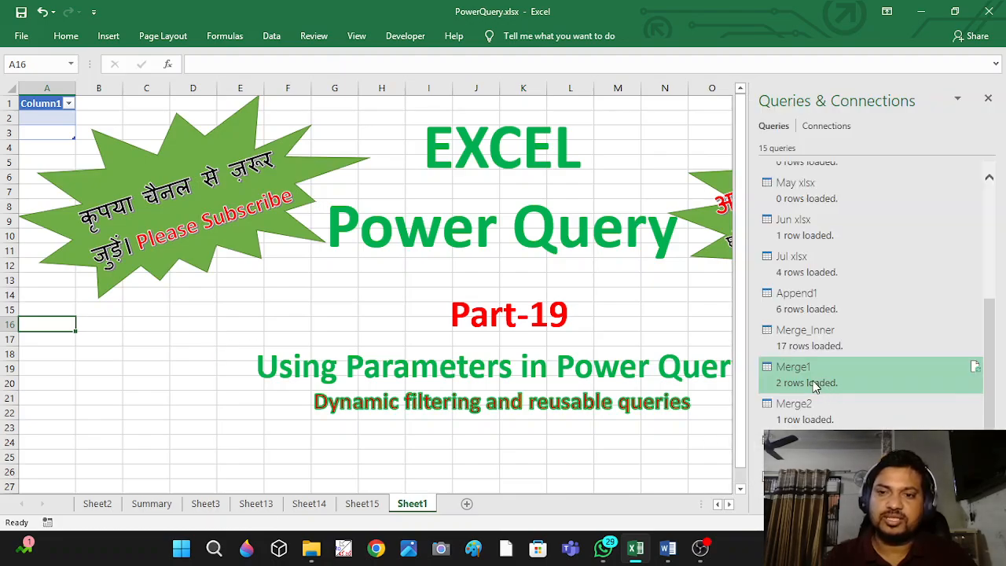
left_click(799, 380)
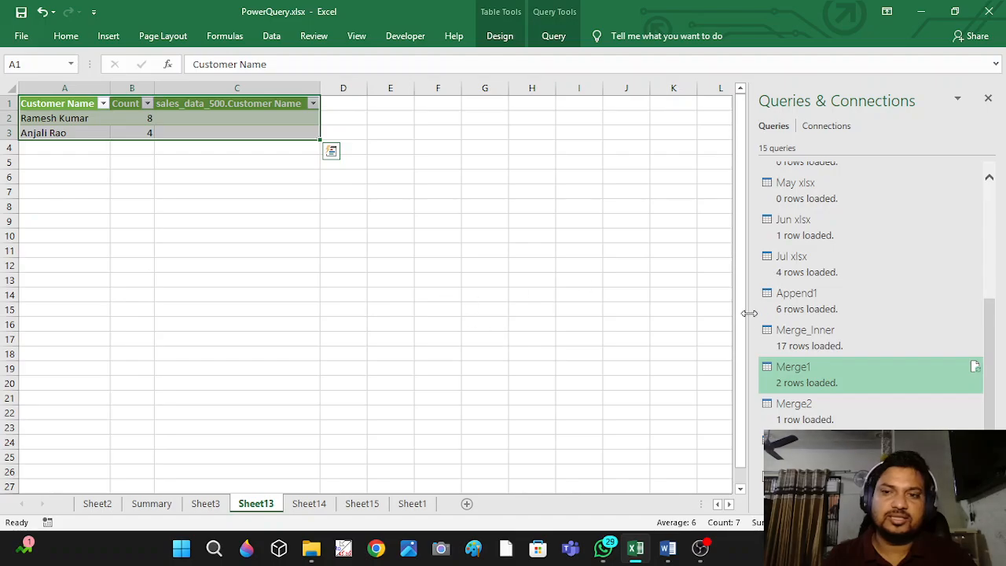
double_click(841, 342)
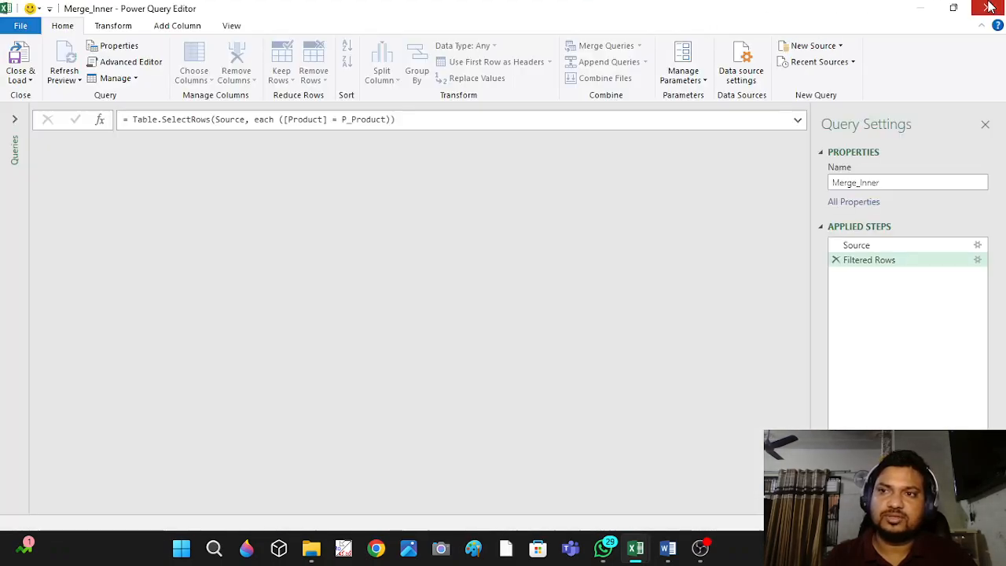
left_click(987, 7)
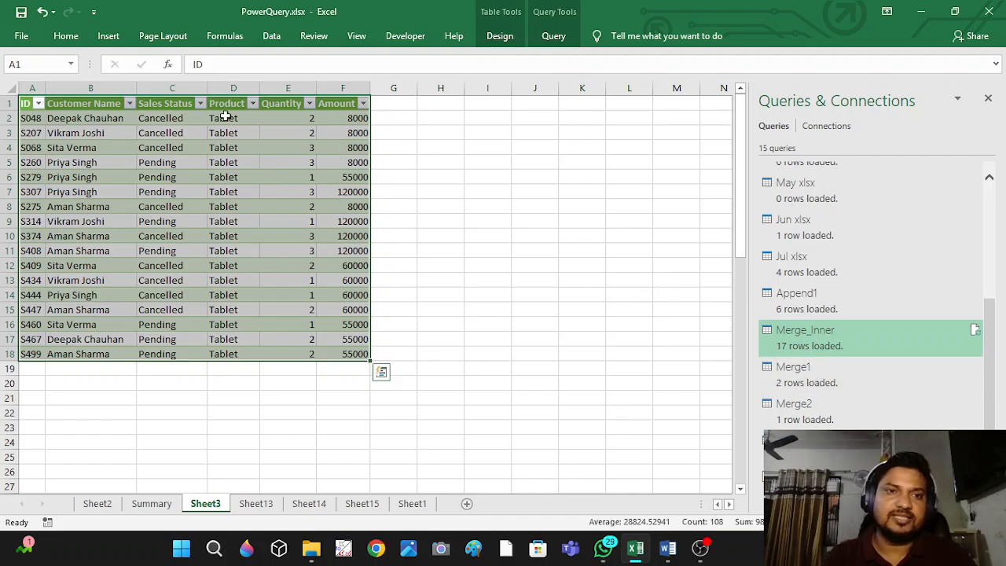
left_click_drag(226, 116, 225, 353)
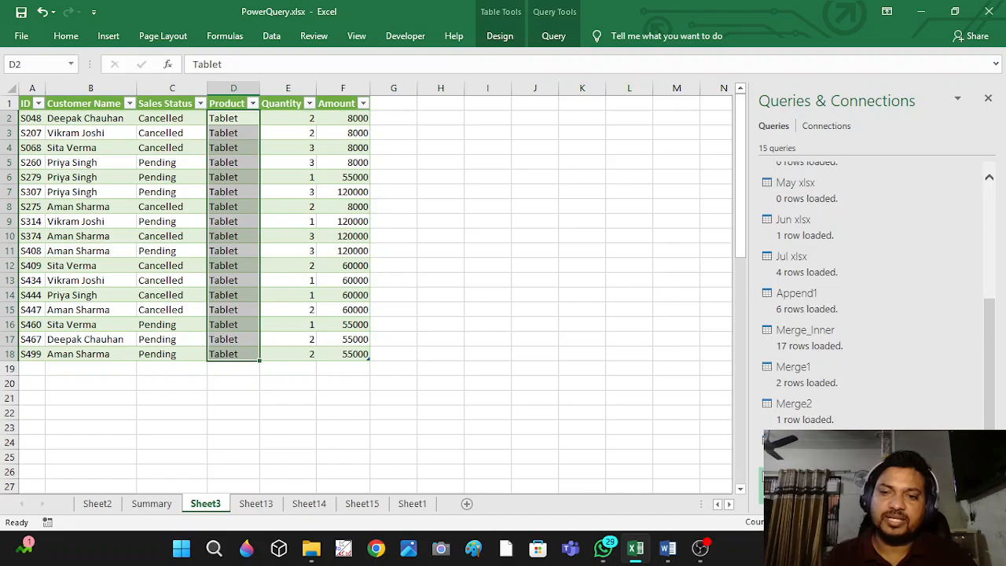
Reopen the P_Product parameter from the workbook, set its current value to Laptop, and close and load.
double_click(799, 478)
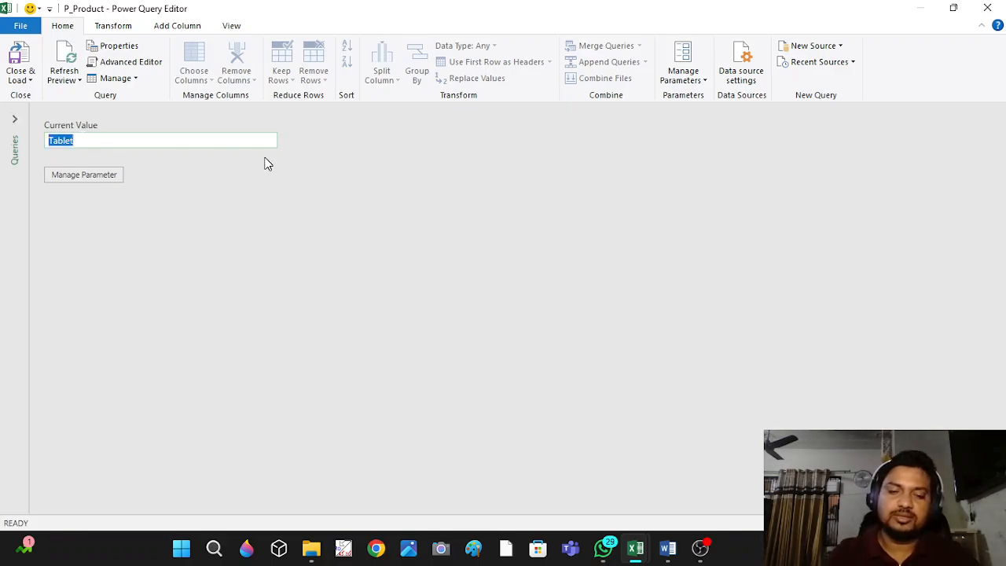
type("lapto")
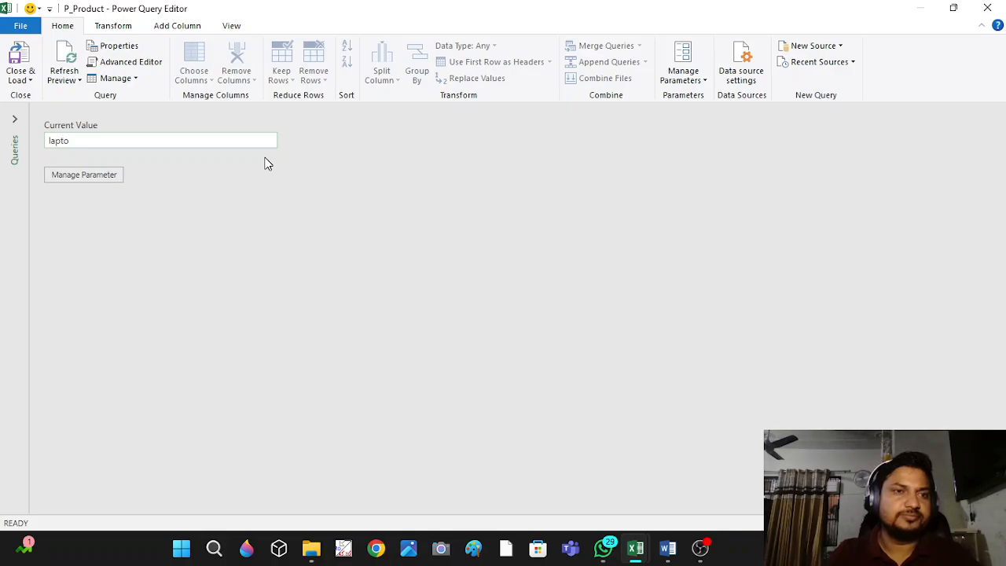
key("BackSpace")
key("BackSpace")
key("BackSpace")
key("BackSpace")
type("Lp")
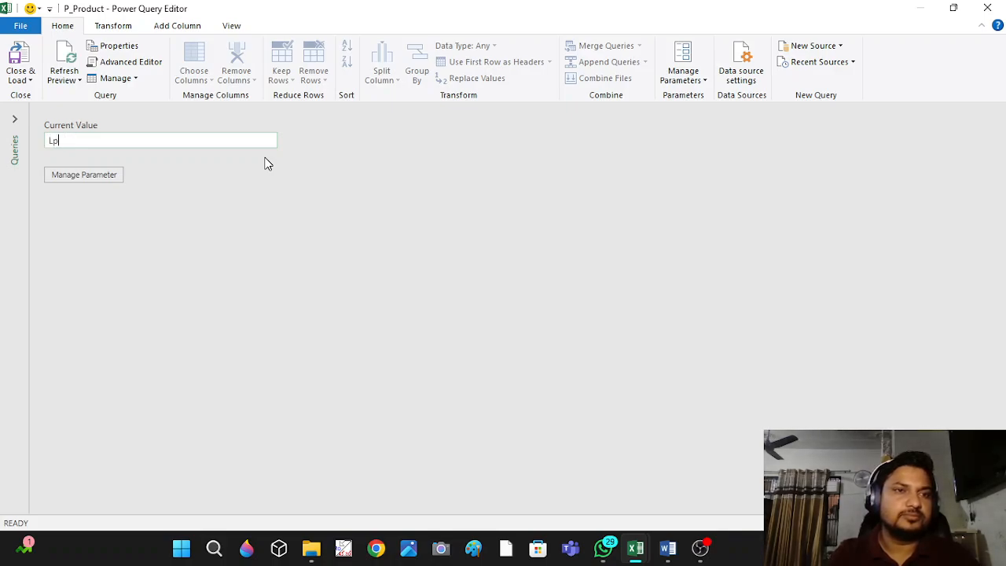
key("BackSpace")
type("aptop")
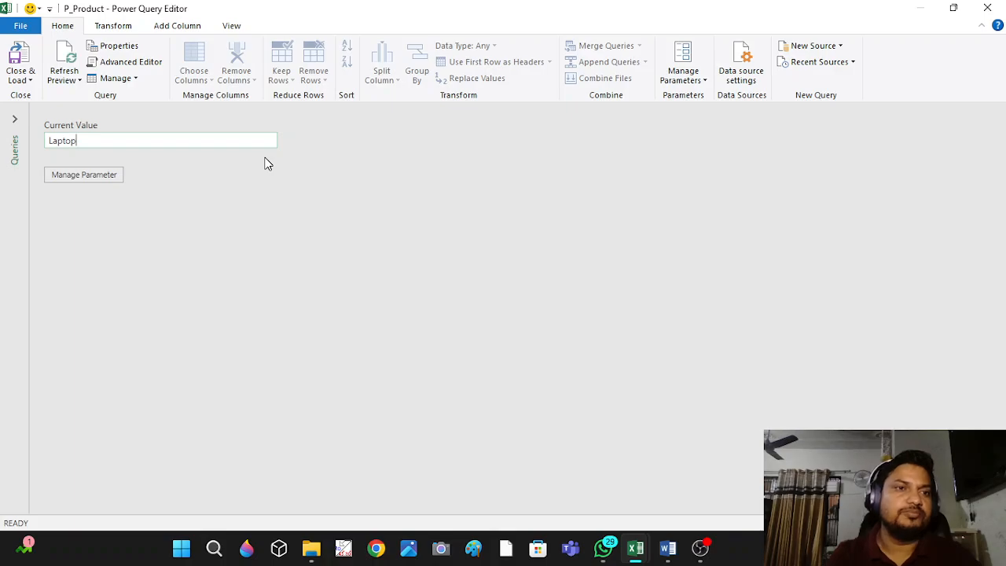
left_click(19, 61)
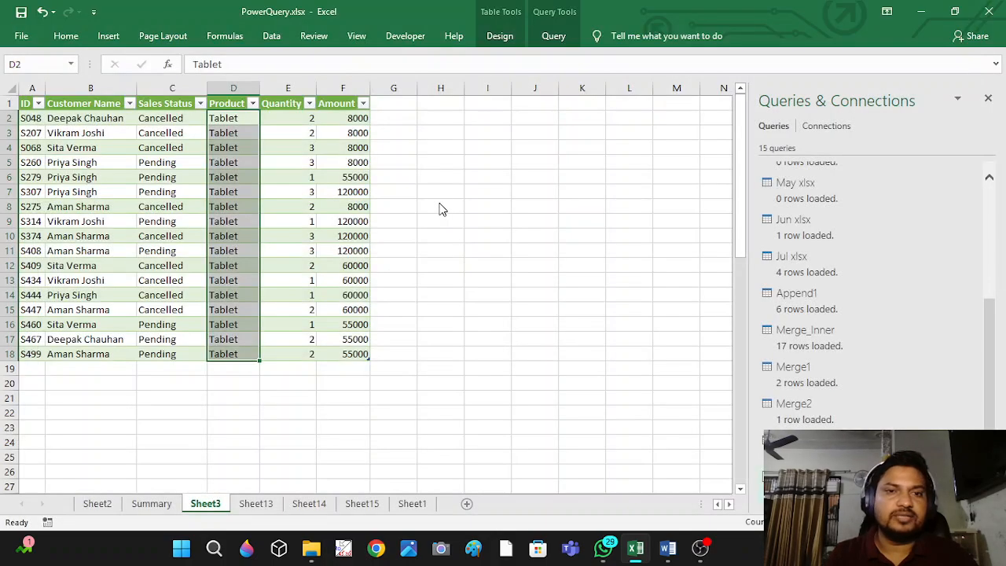
Refresh the Merge_Inner table on Sheet3 and check its Product column.
right_click(160, 206)
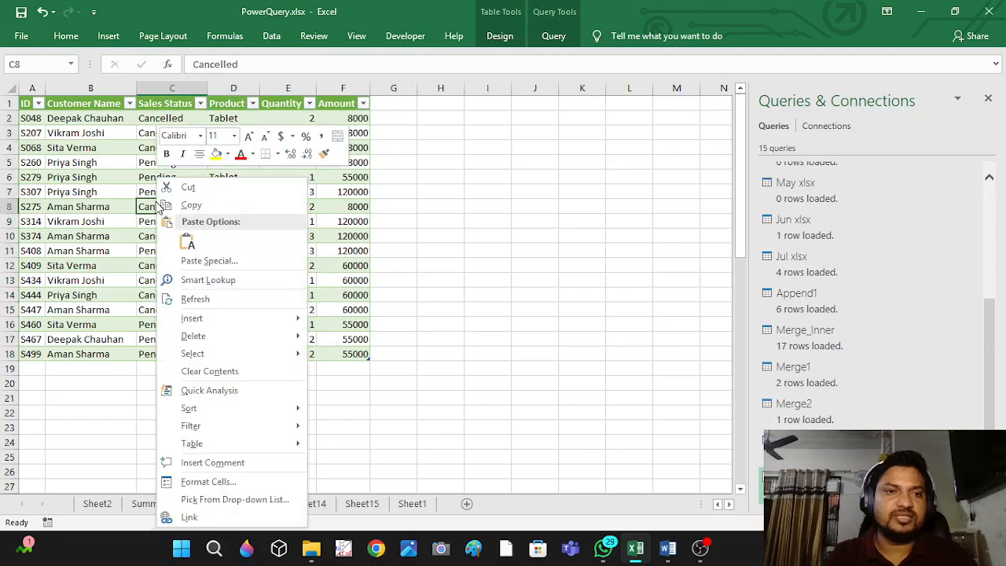
left_click(195, 299)
left_click_drag(240, 116, 242, 269)
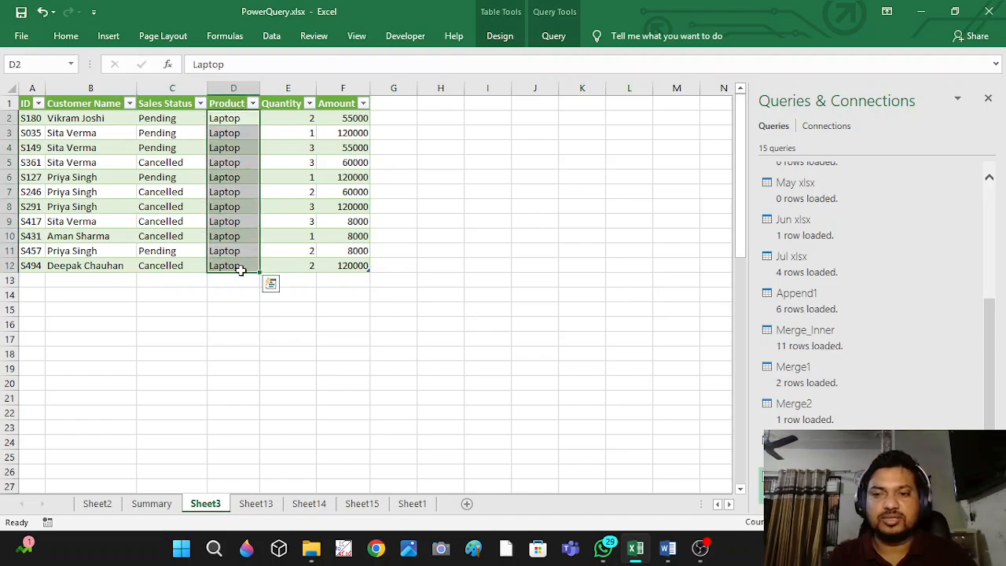
Preview the P_Product parameter's current value in the query list, and close Queries & Connections.
mouse_move(794, 456)
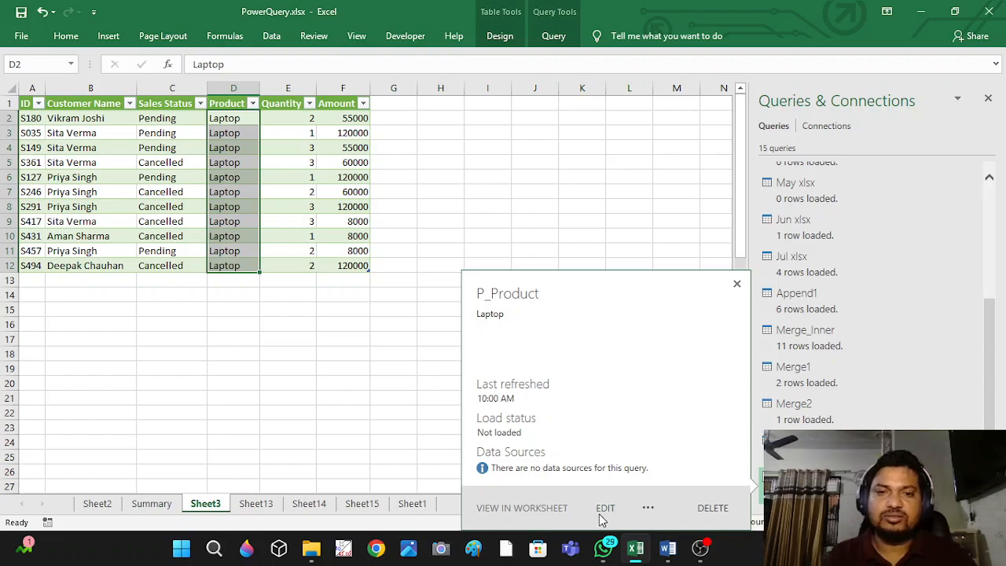
left_click(501, 313)
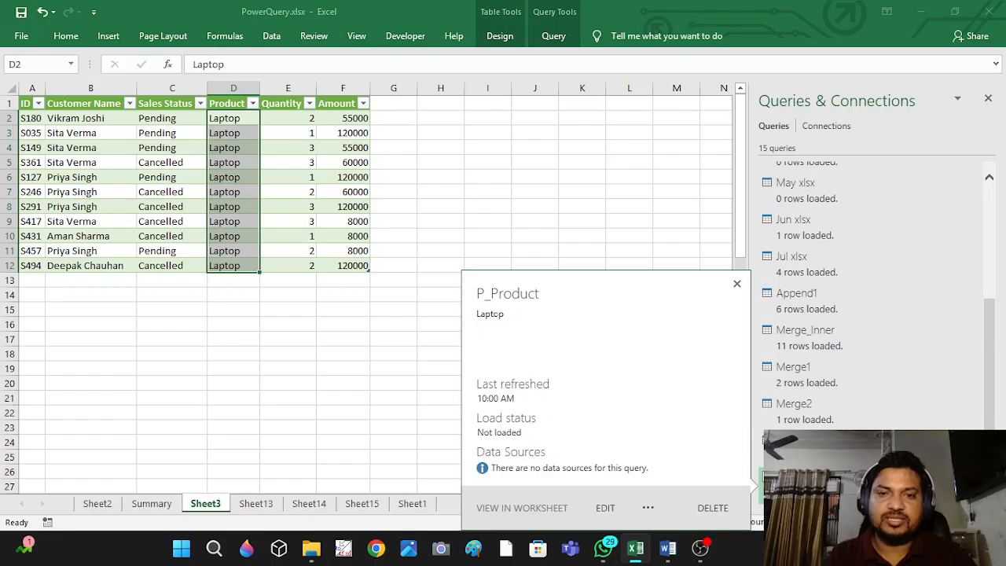
double_click(495, 313)
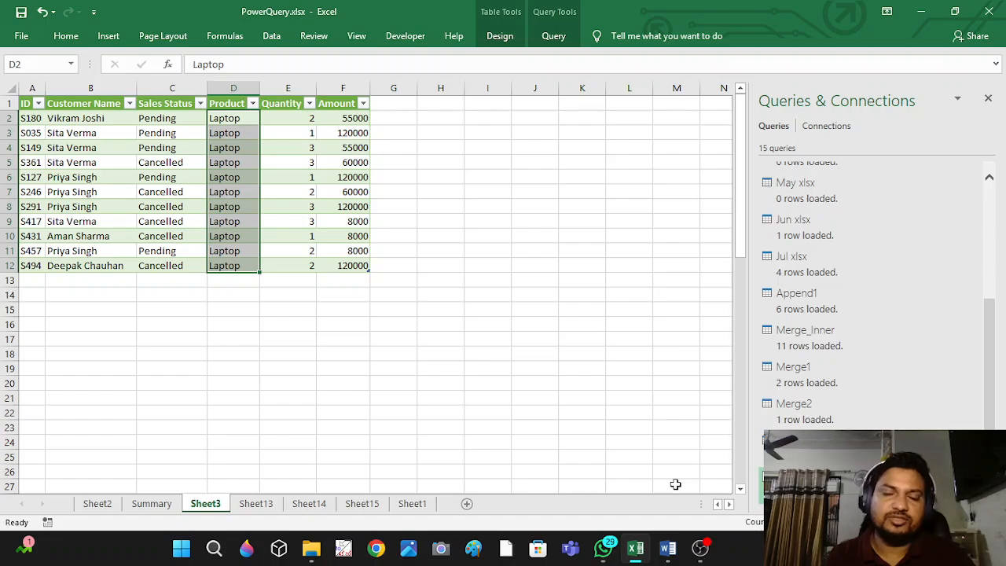
left_click(988, 99)
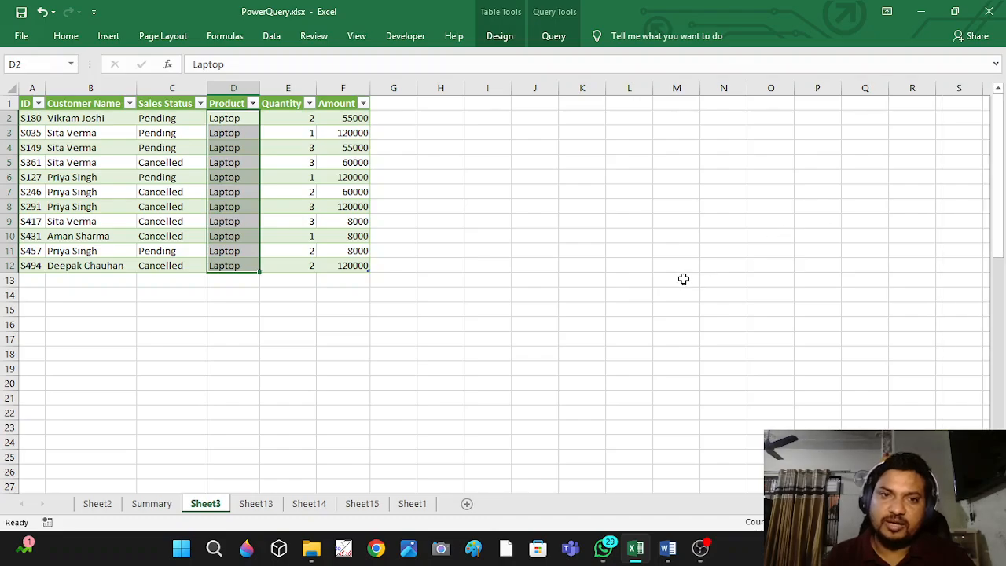